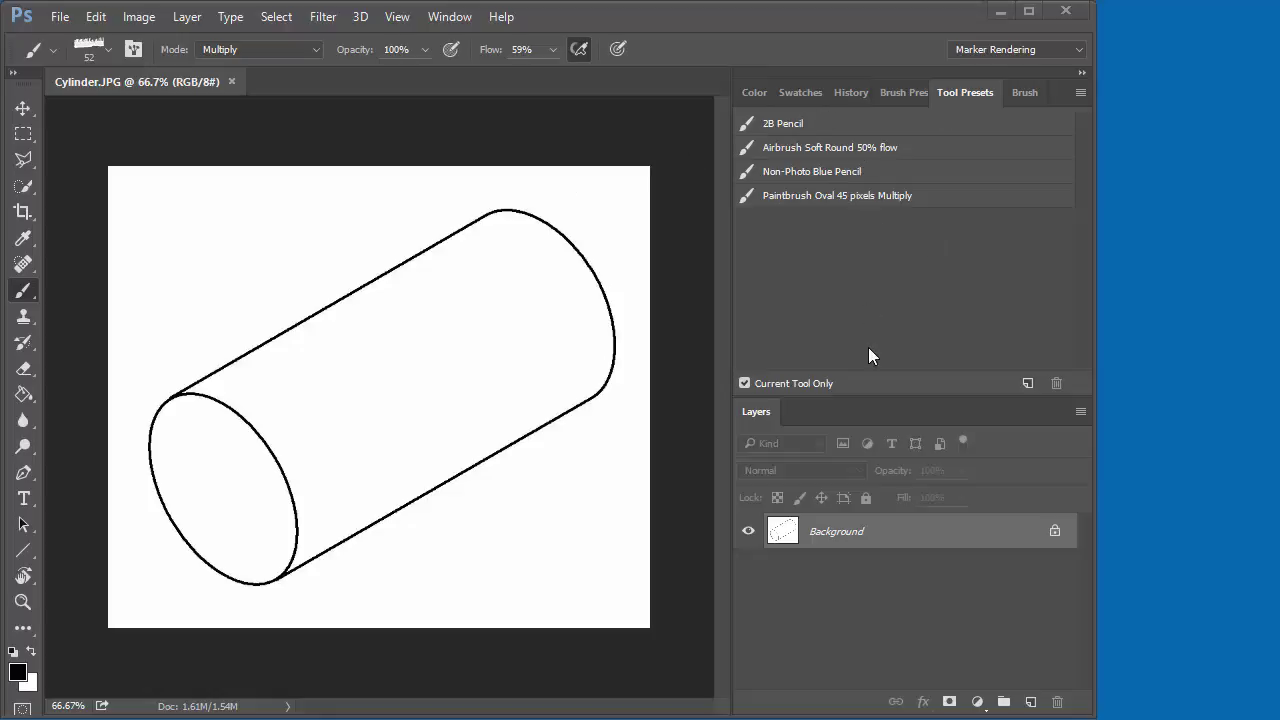
# Step: Browse the Color, Swatches, History, Brush and Tool Presets panels, ending on Tool Presets
pyautogui.click(756, 93)
pyautogui.click(809, 92)
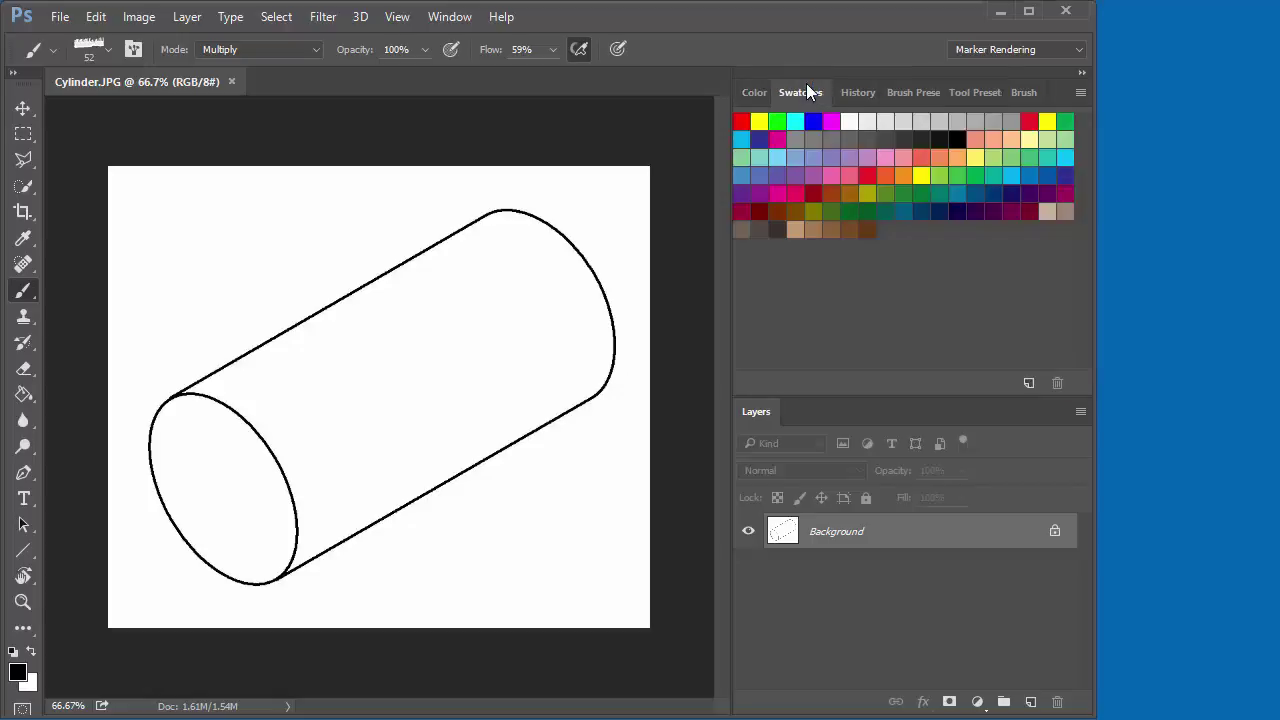
pyautogui.click(857, 92)
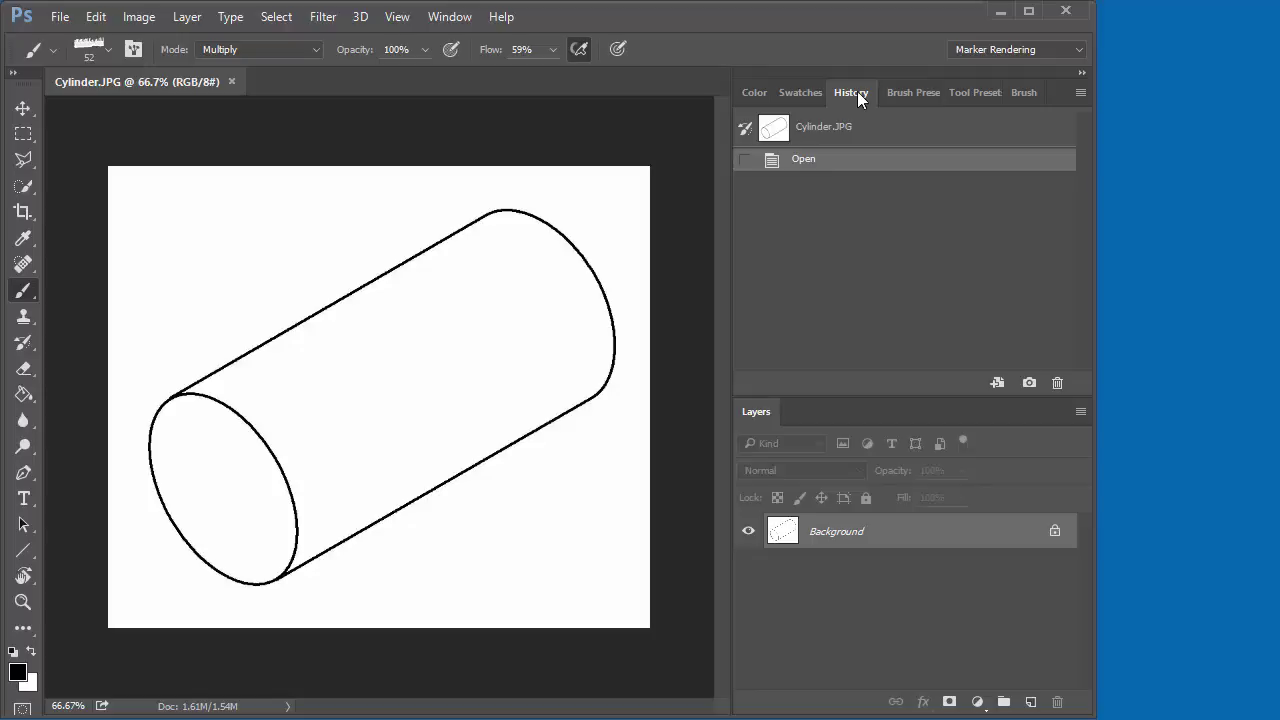
pyautogui.click(916, 91)
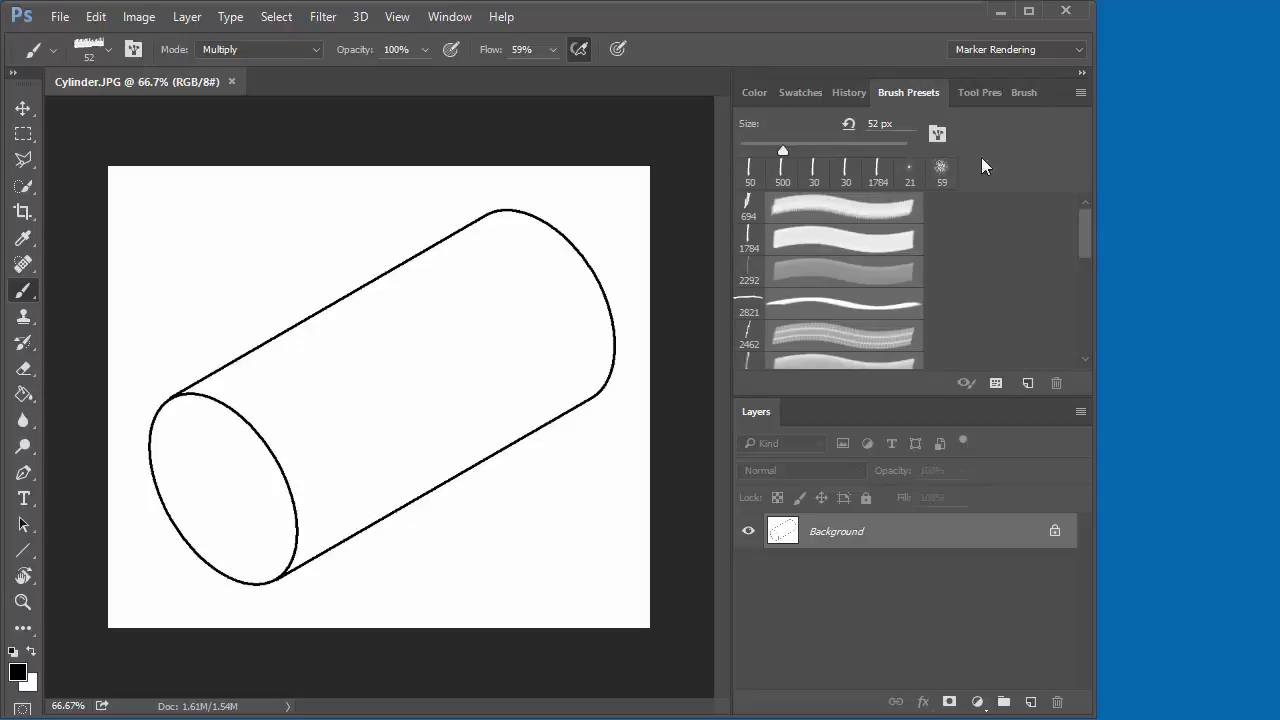
pyautogui.click(980, 92)
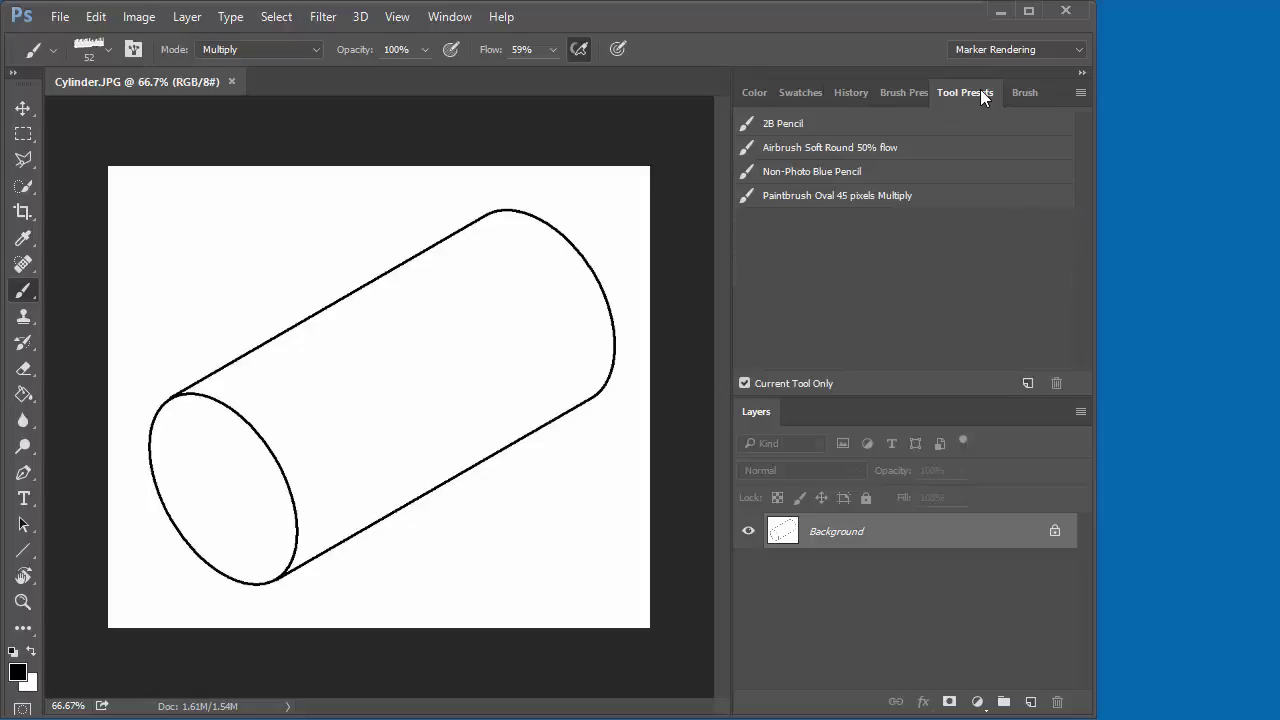
pyautogui.click(1028, 93)
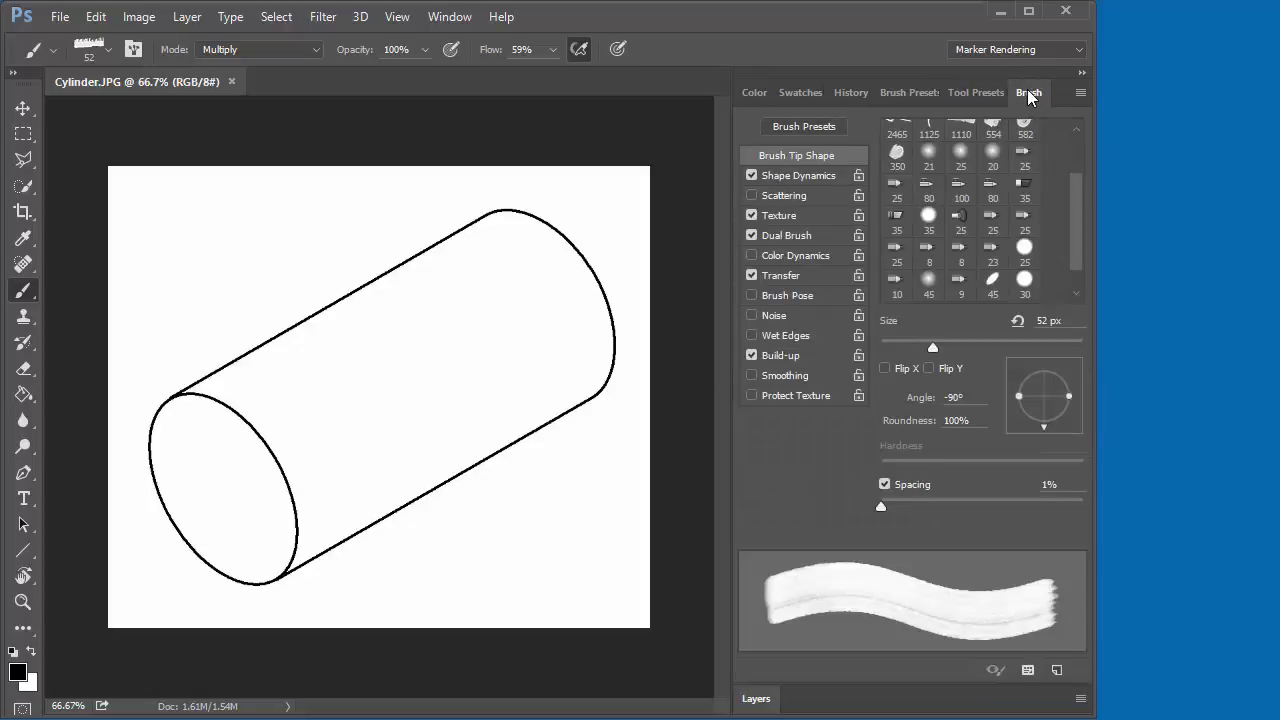
pyautogui.click(980, 93)
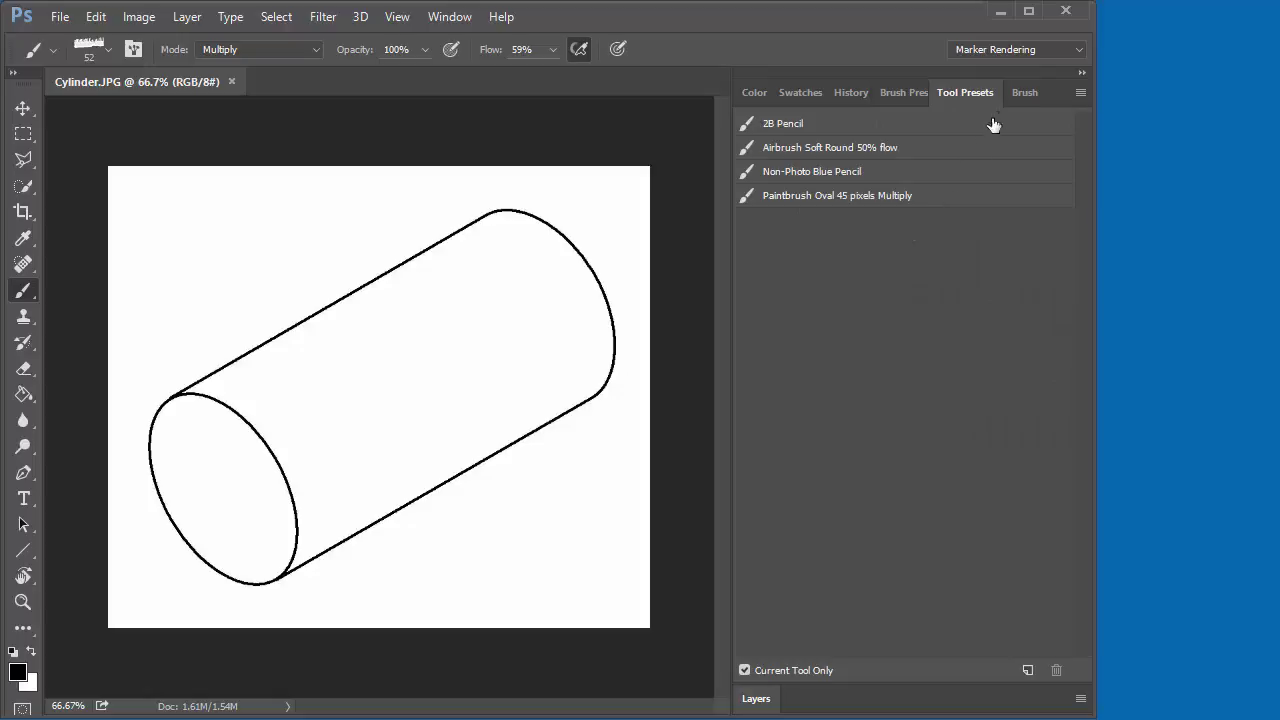
# Step: Expand the Layers panel below Tool Presets to show the locked Background layer
pyautogui.click(447, 18)
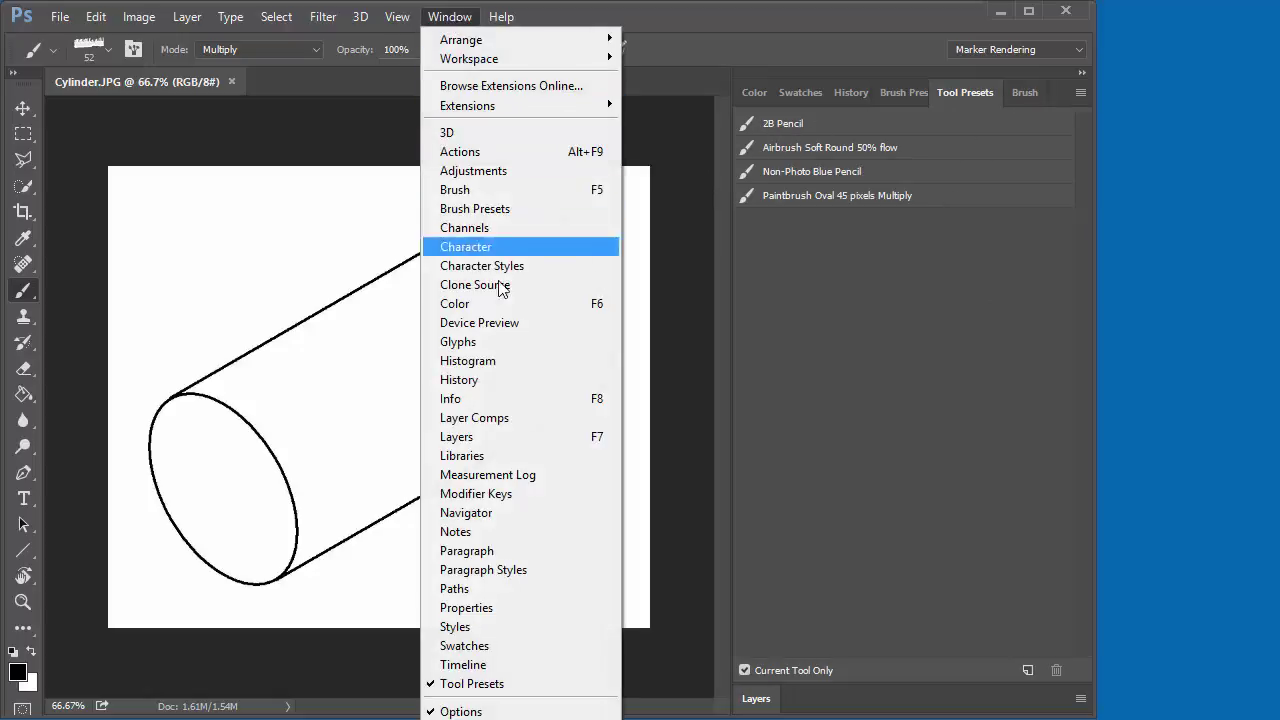
pyautogui.click(938, 288)
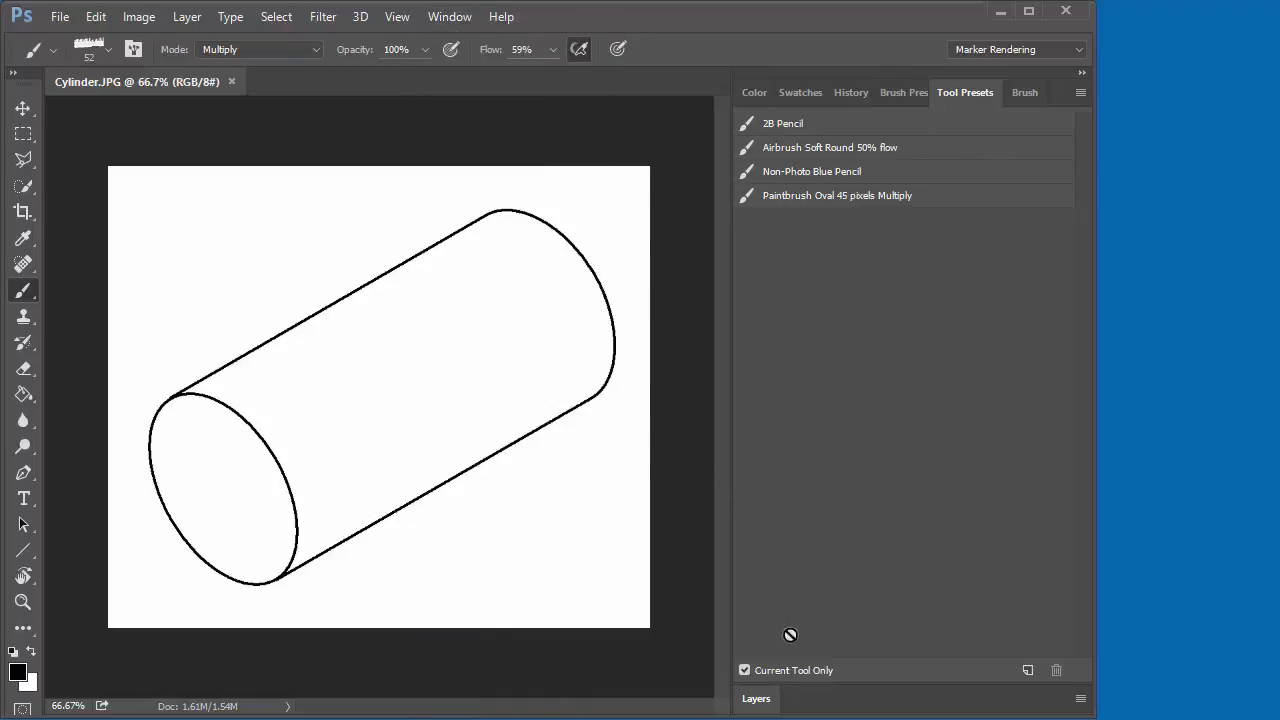
pyautogui.click(757, 697)
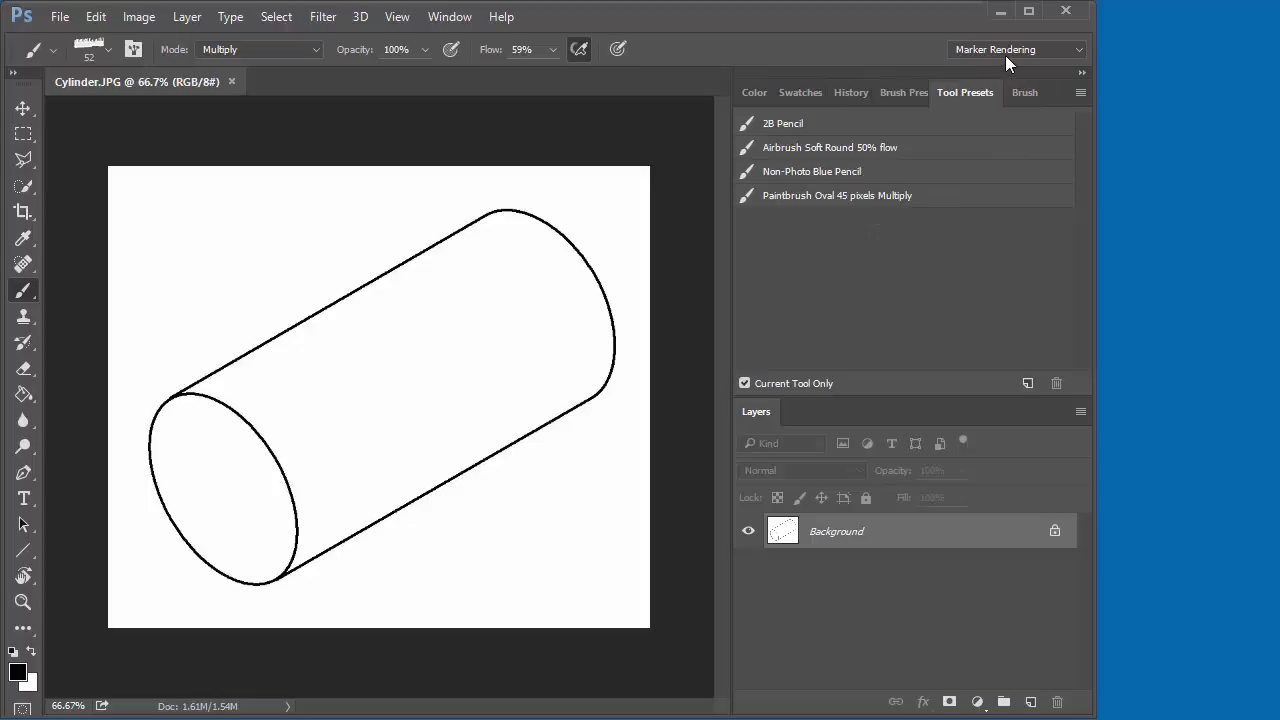
pyautogui.click(22, 107)
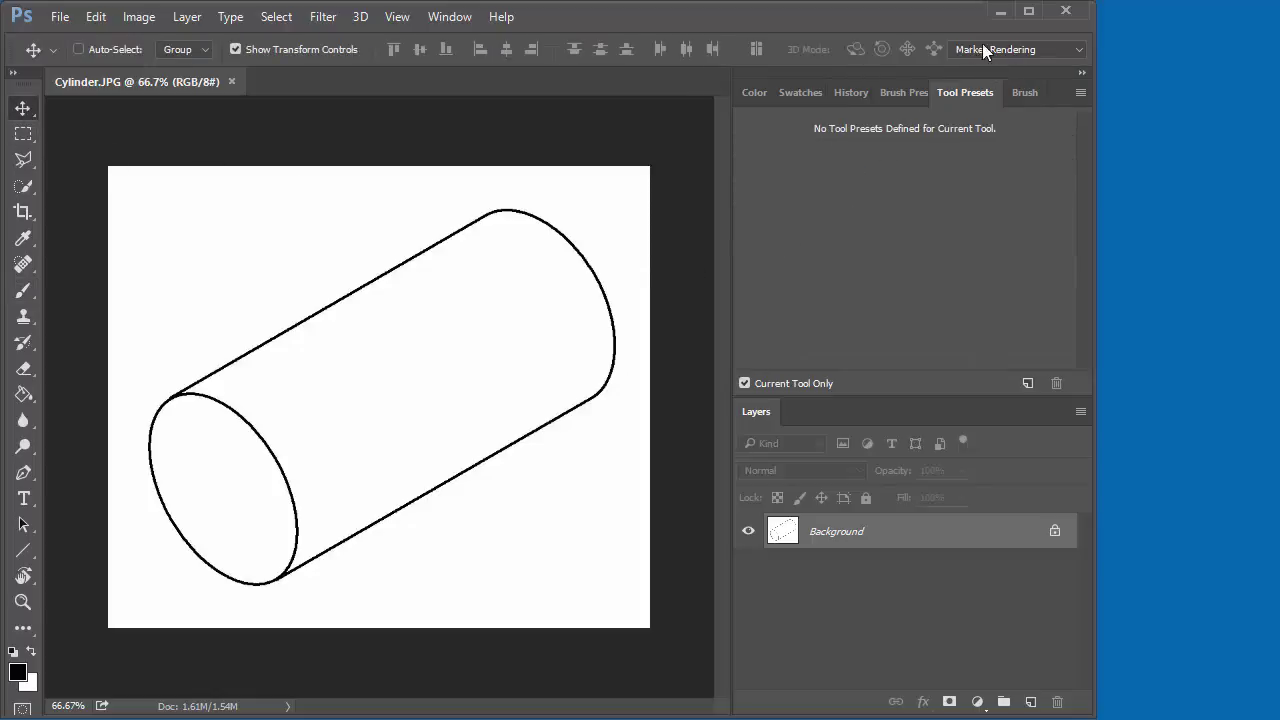
pyautogui.click(1079, 49)
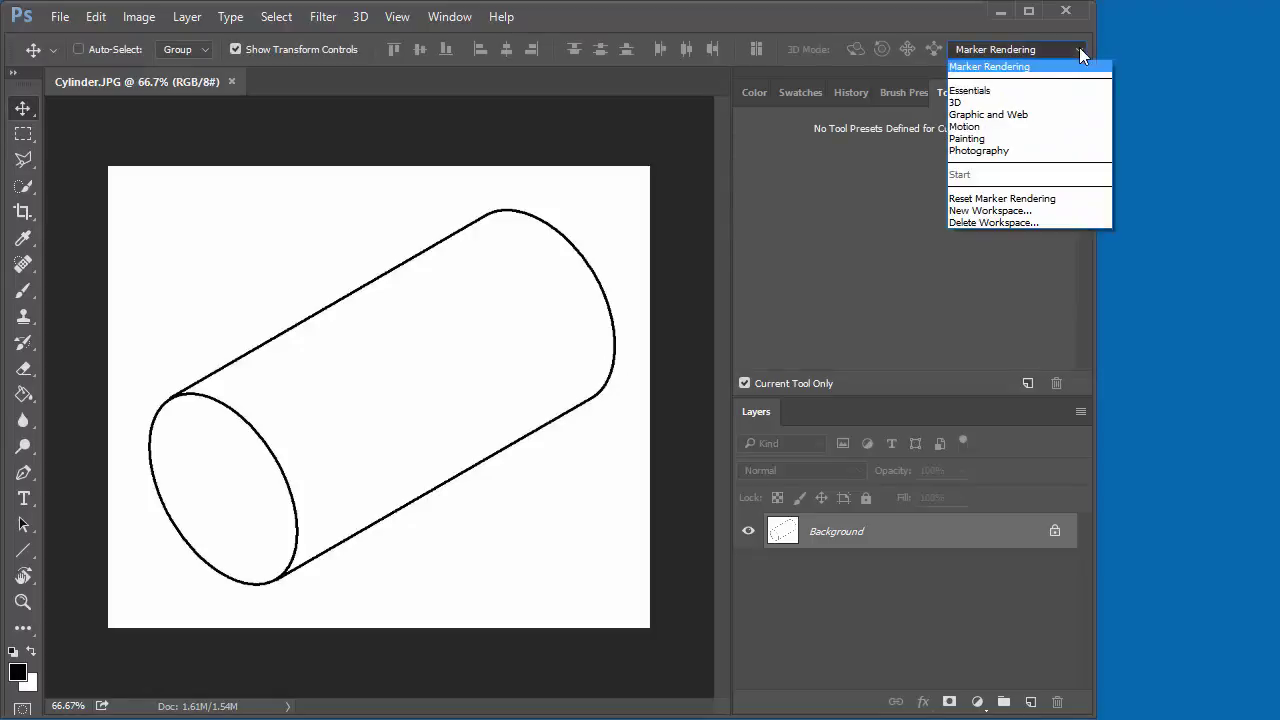
pyautogui.click(995, 211)
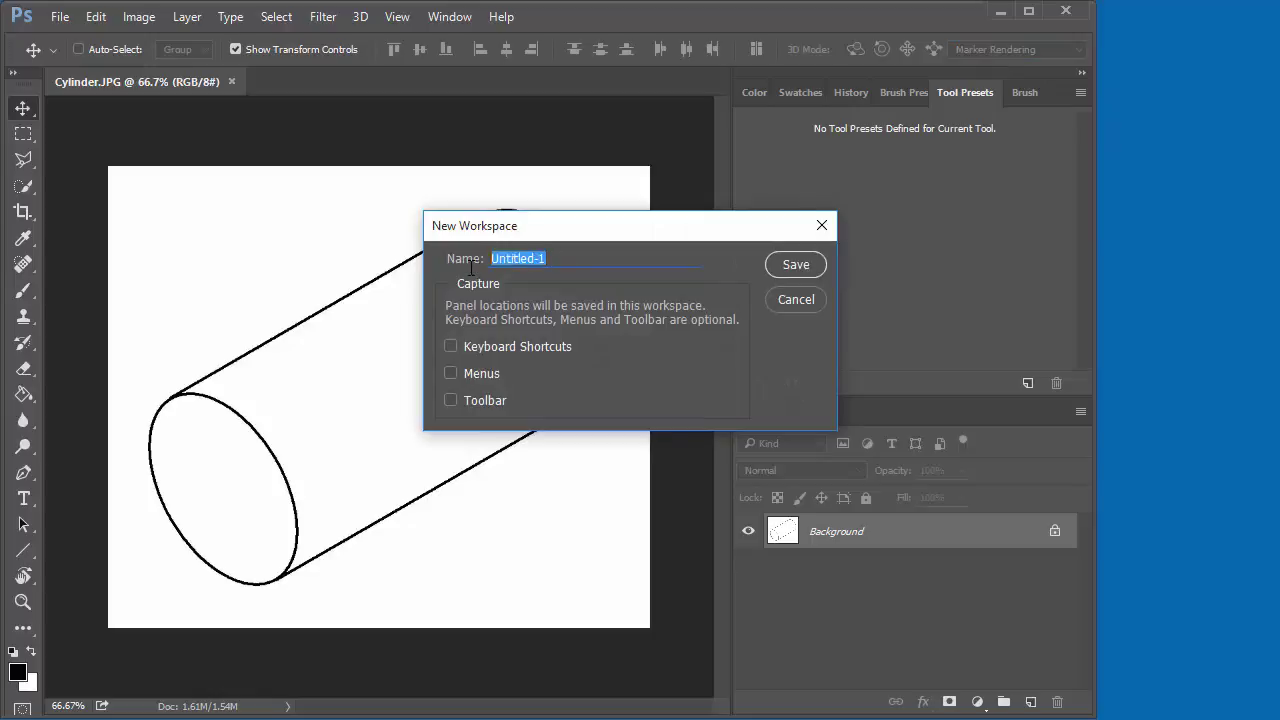
pyautogui.click(822, 228)
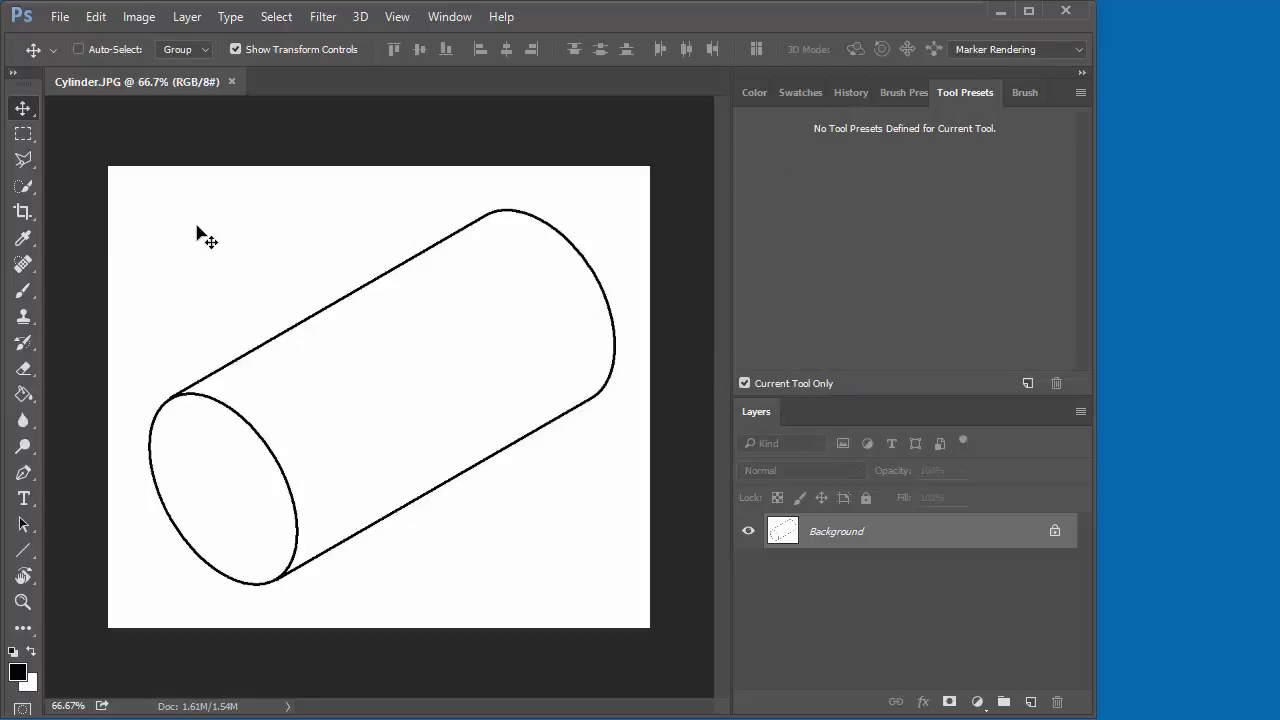
pyautogui.click(25, 290)
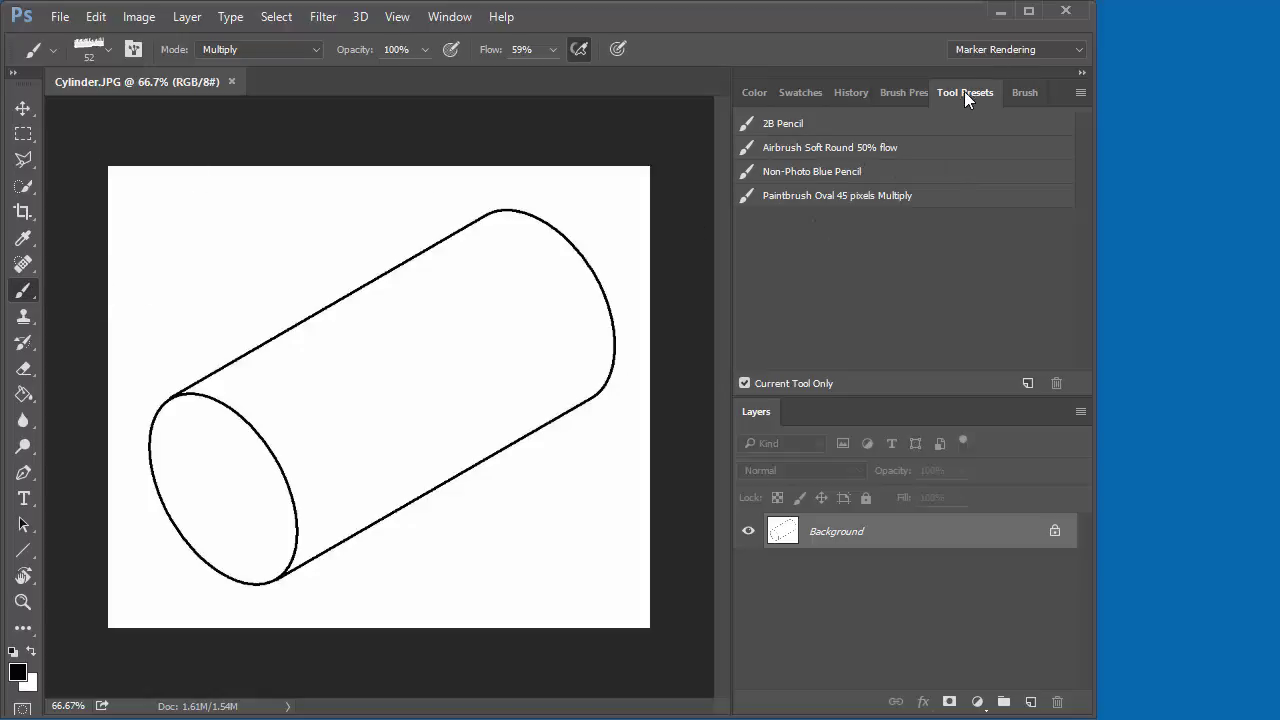
# Step: Load the Loreto Markers.tpl file into the Tool Presets list
pyautogui.click(1080, 90)
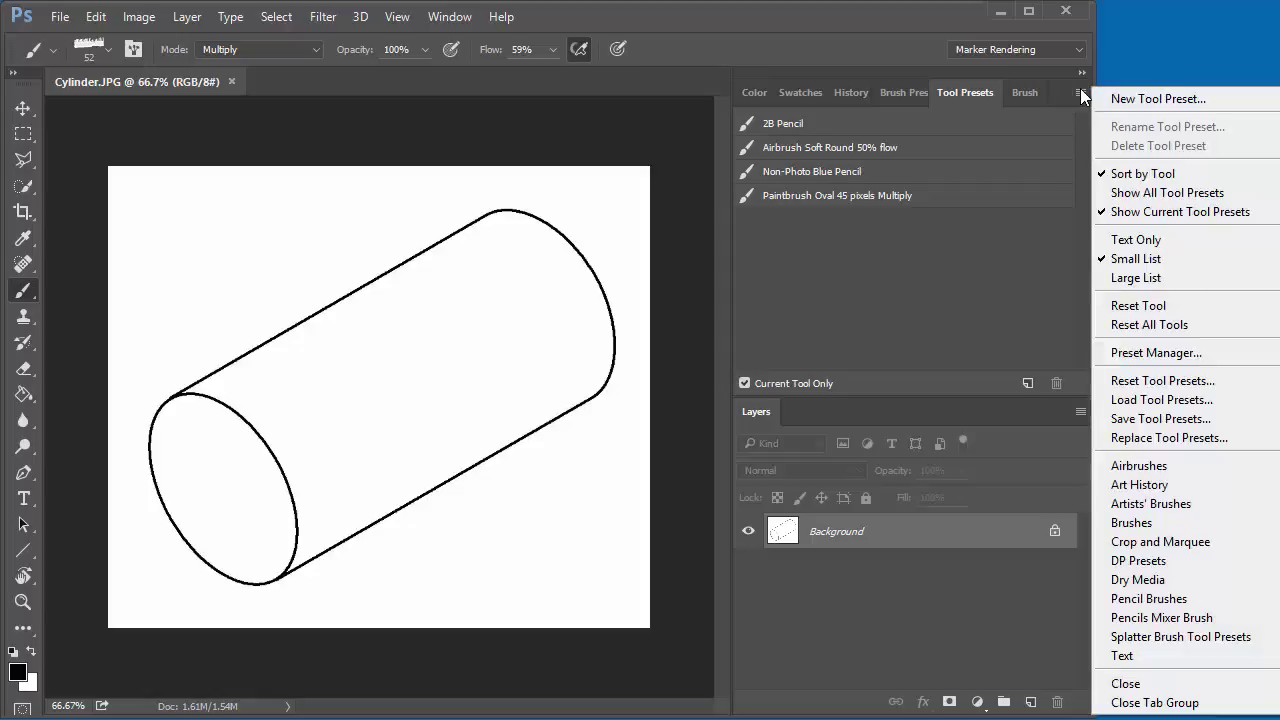
pyautogui.click(1162, 400)
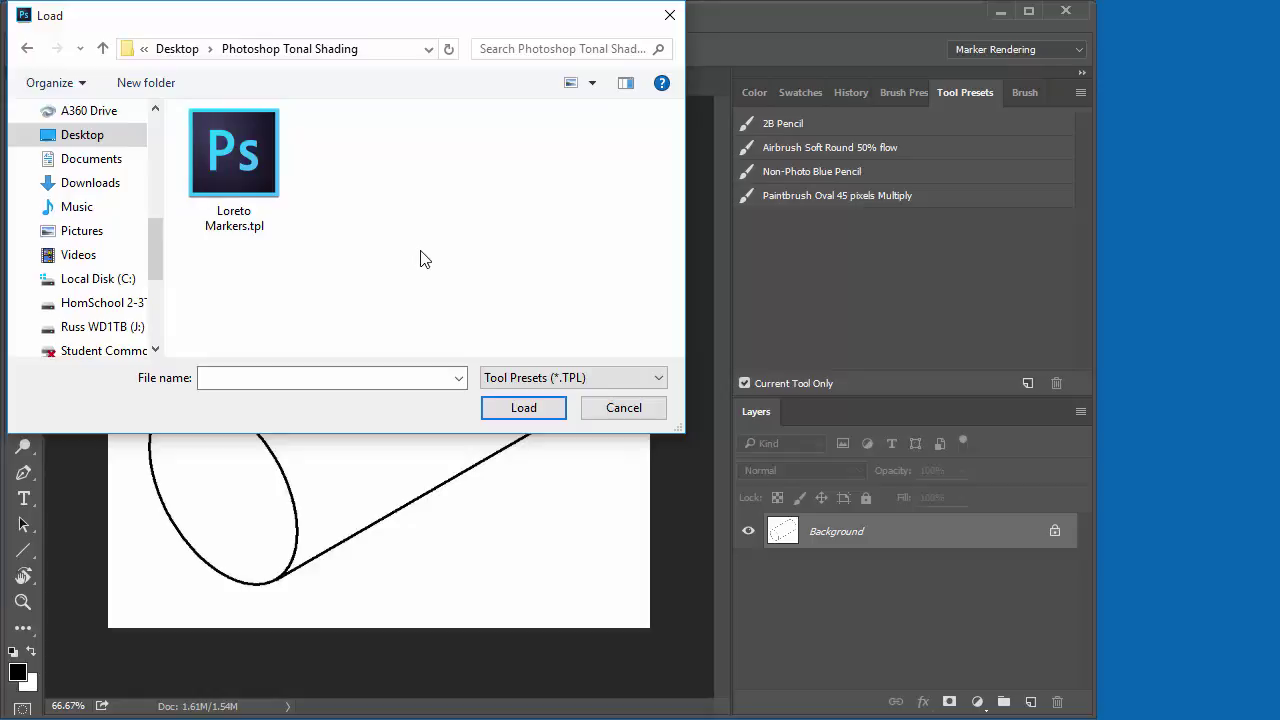
pyautogui.click(245, 158)
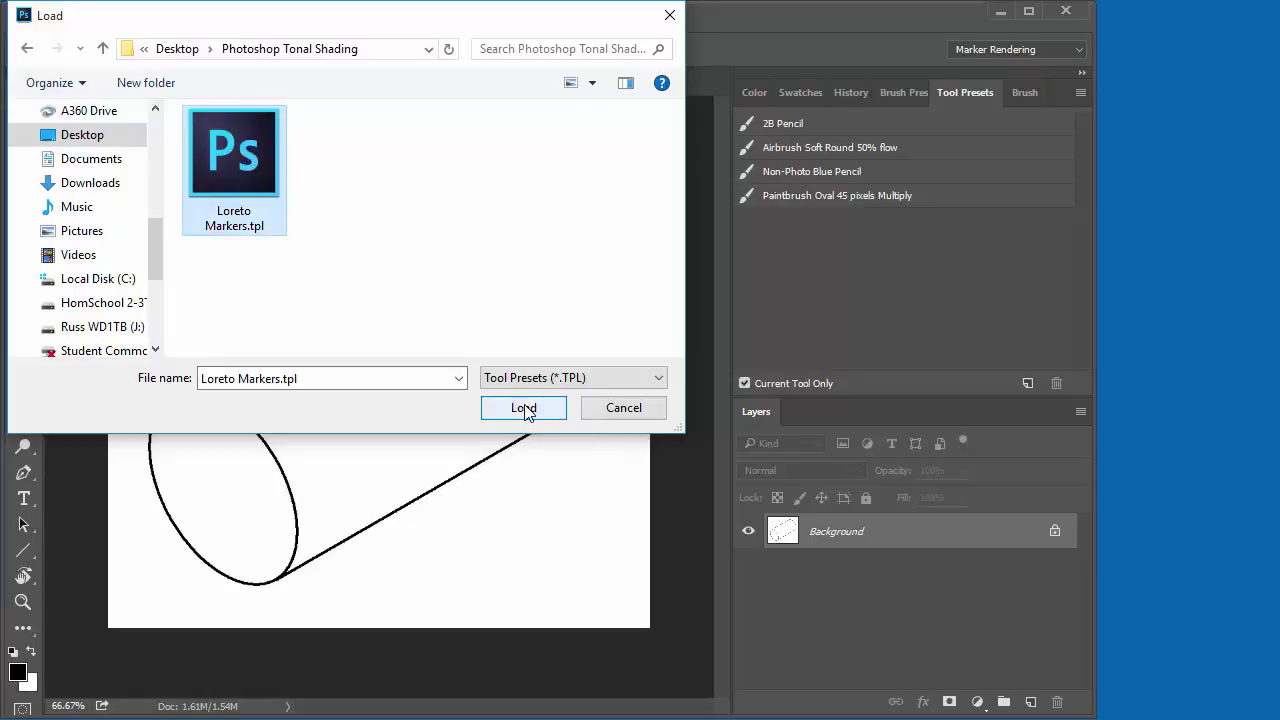
pyautogui.click(558, 414)
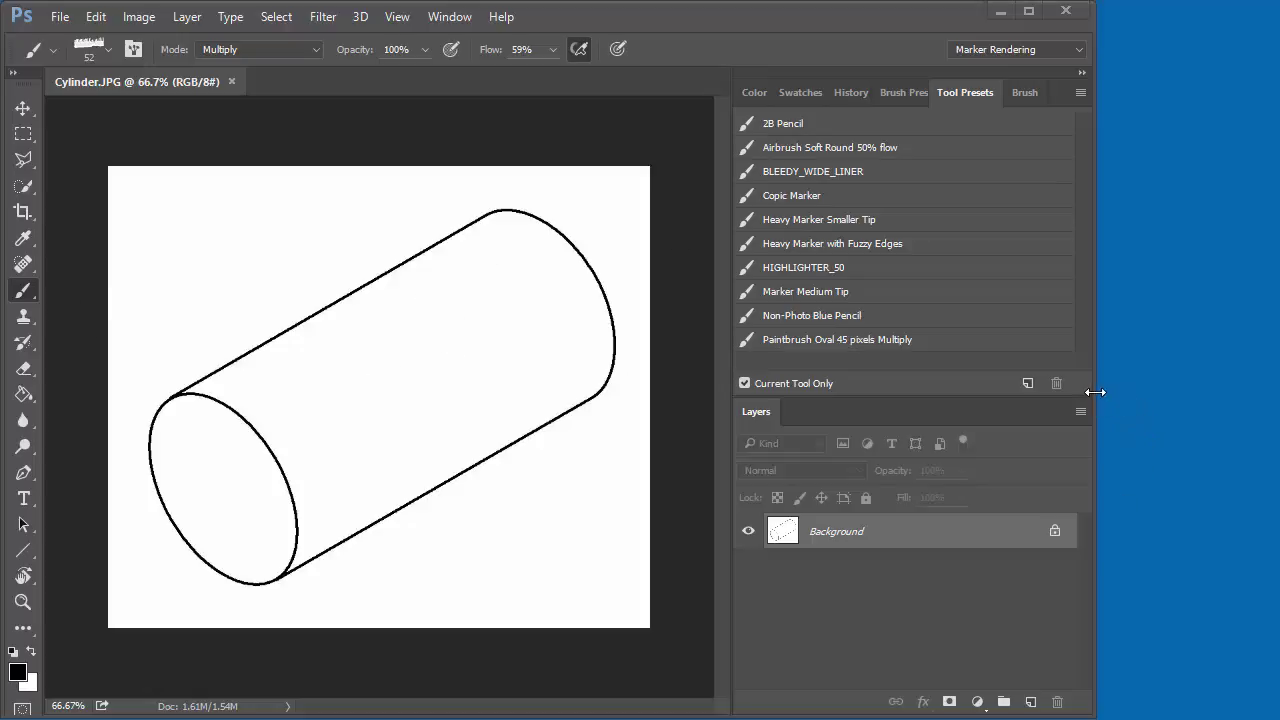
# Step: Widen the window, pick Heavy Marker Smaller Tip, and paint two grey strokes above the cylinder
pyautogui.moveTo(1100, 391)
pyautogui.mouseDown()
pyautogui.moveTo(1223, 357)
pyautogui.moveTo(1279, 360)
pyautogui.mouseUp()
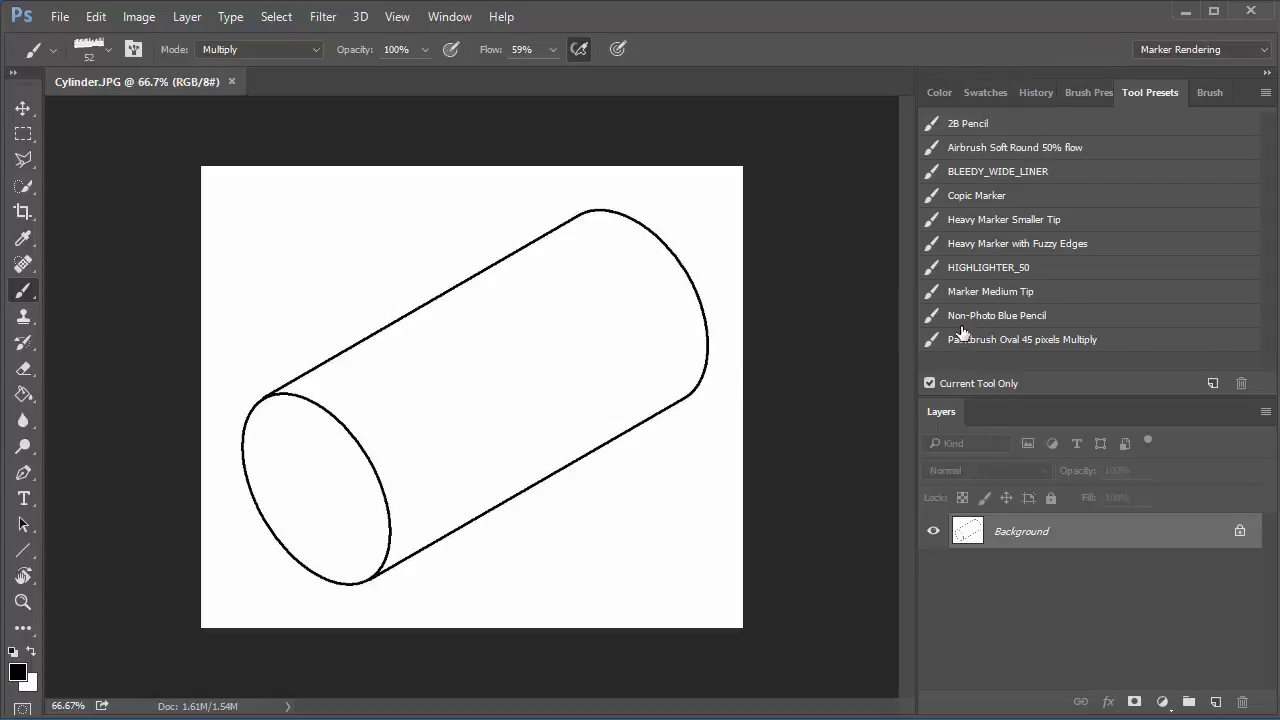
pyautogui.click(983, 222)
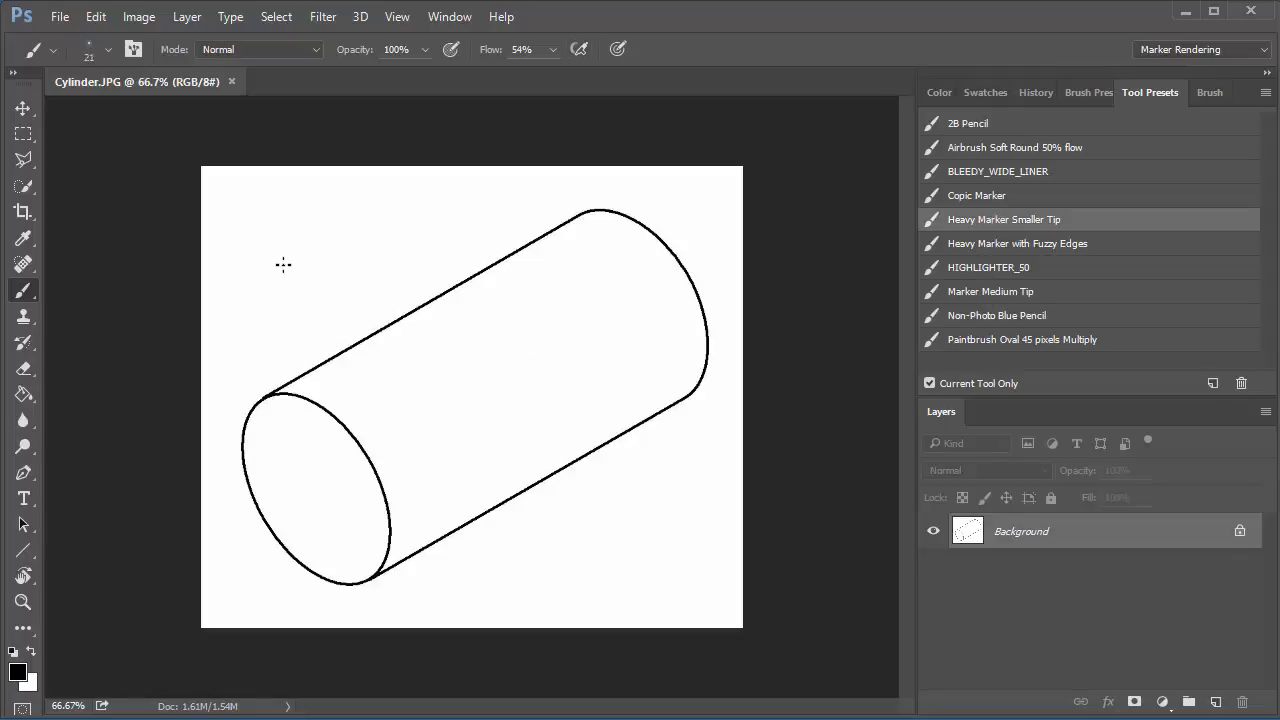
pyautogui.moveTo(274, 258); pyautogui.dragTo(576, 222)
pyautogui.moveTo(286, 282); pyautogui.dragTo(530, 251)
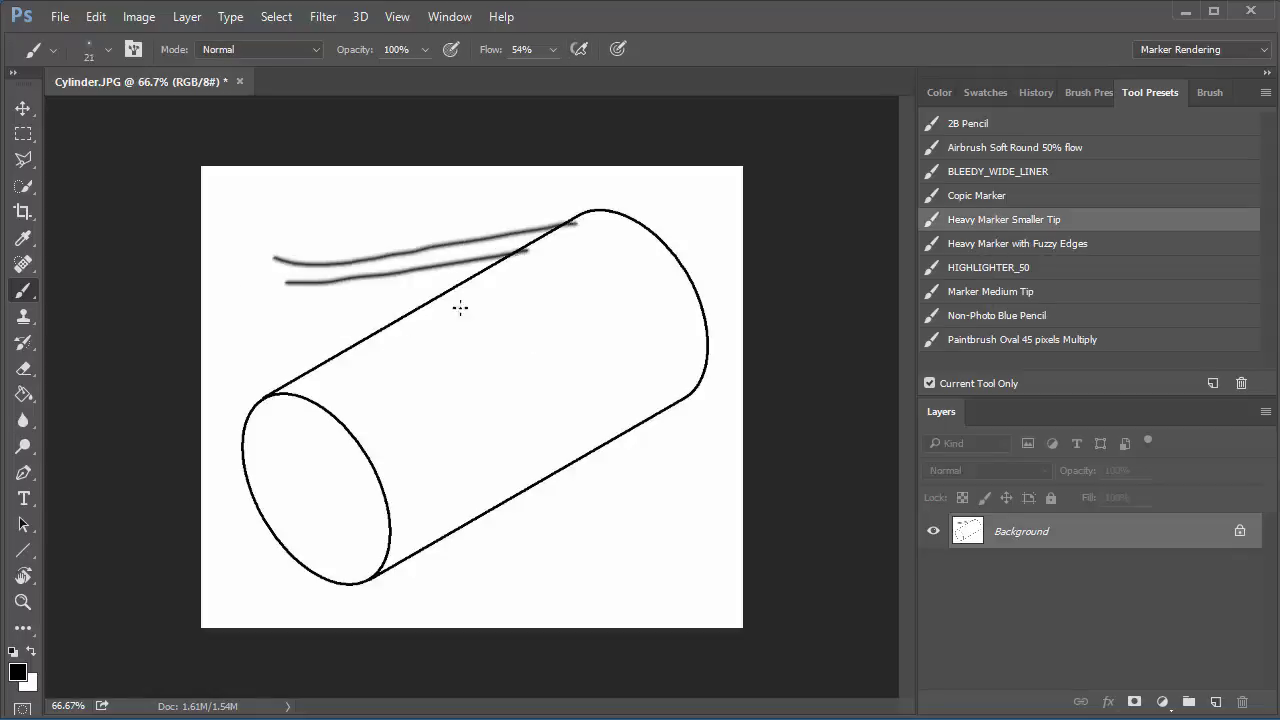
# Step: Set the colour to red and paint three red strokes across the cylinder body
pyautogui.click(940, 92)
pyautogui.click(1199, 175)
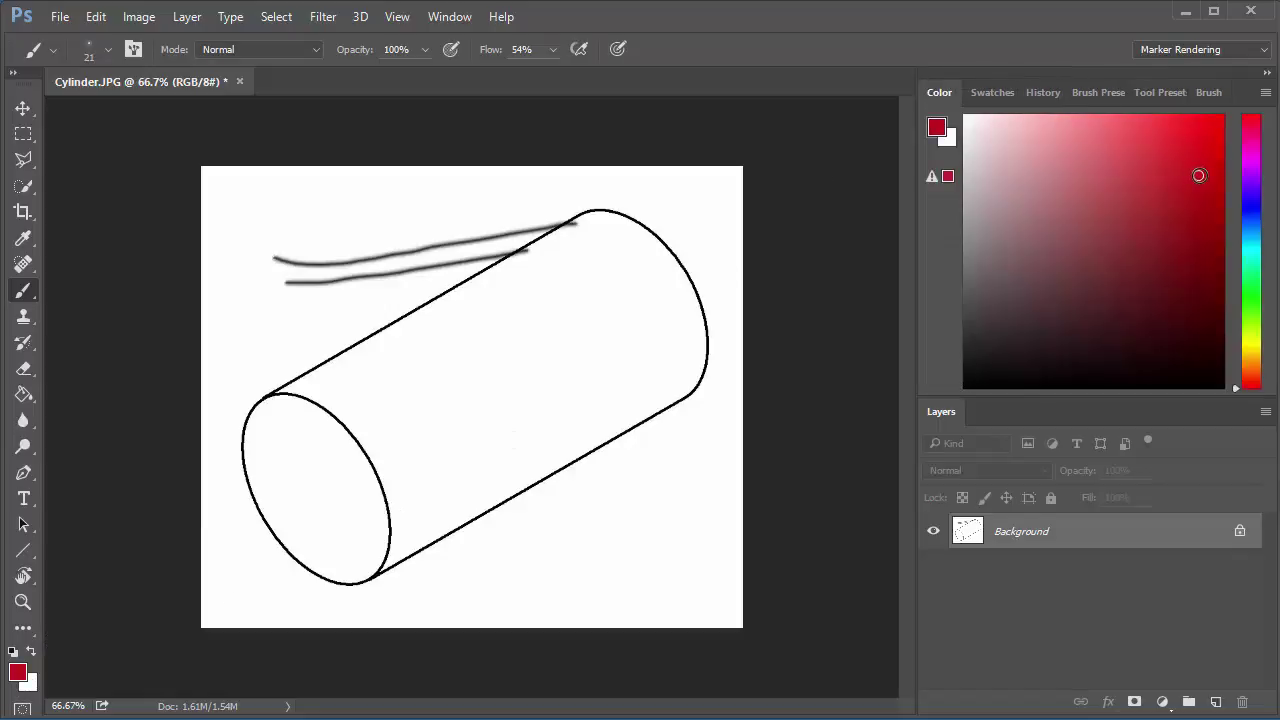
pyautogui.moveTo(364, 394); pyautogui.dragTo(626, 326)
pyautogui.moveTo(377, 443); pyautogui.dragTo(682, 352)
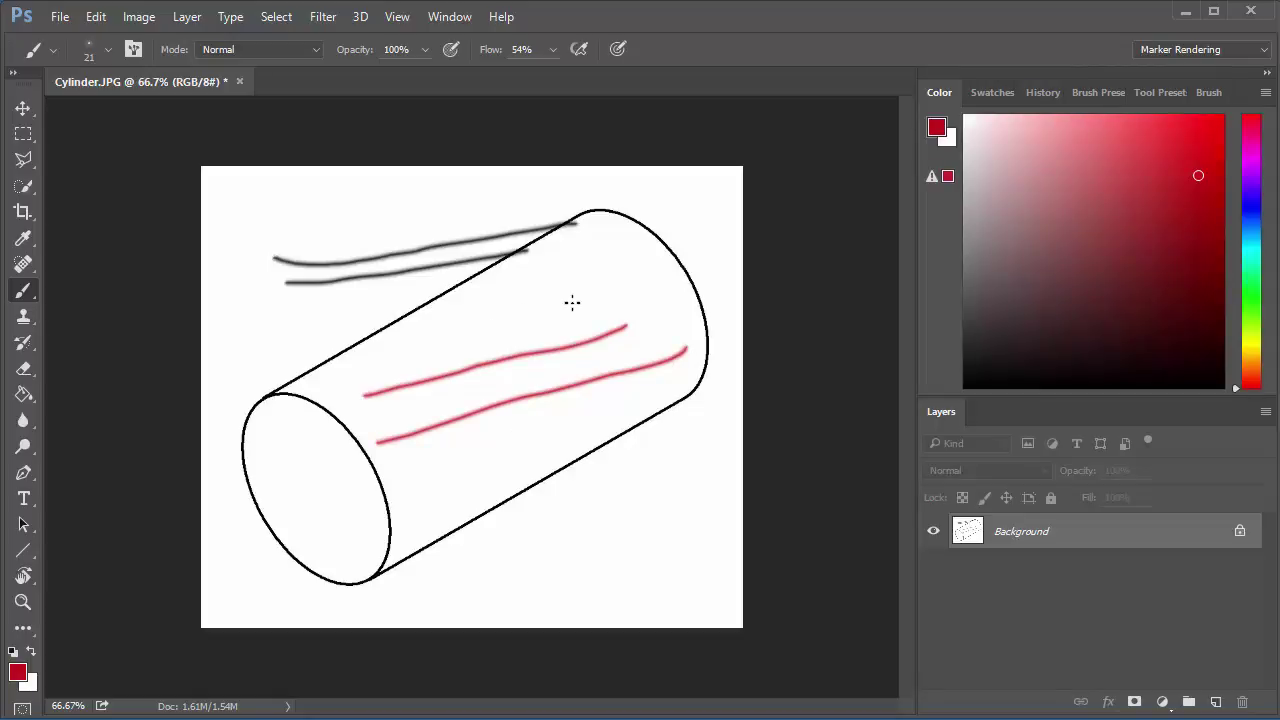
pyautogui.moveTo(532, 296)
pyautogui.mouseDown()
pyautogui.moveTo(649, 263)
pyautogui.moveTo(594, 284)
pyautogui.moveTo(675, 202)
pyautogui.mouseUp()
# Step: Paint a thick red stroke with a larger brush, then three thin ones with a smaller brush
pyautogui.press(']')
pyautogui.press(']')
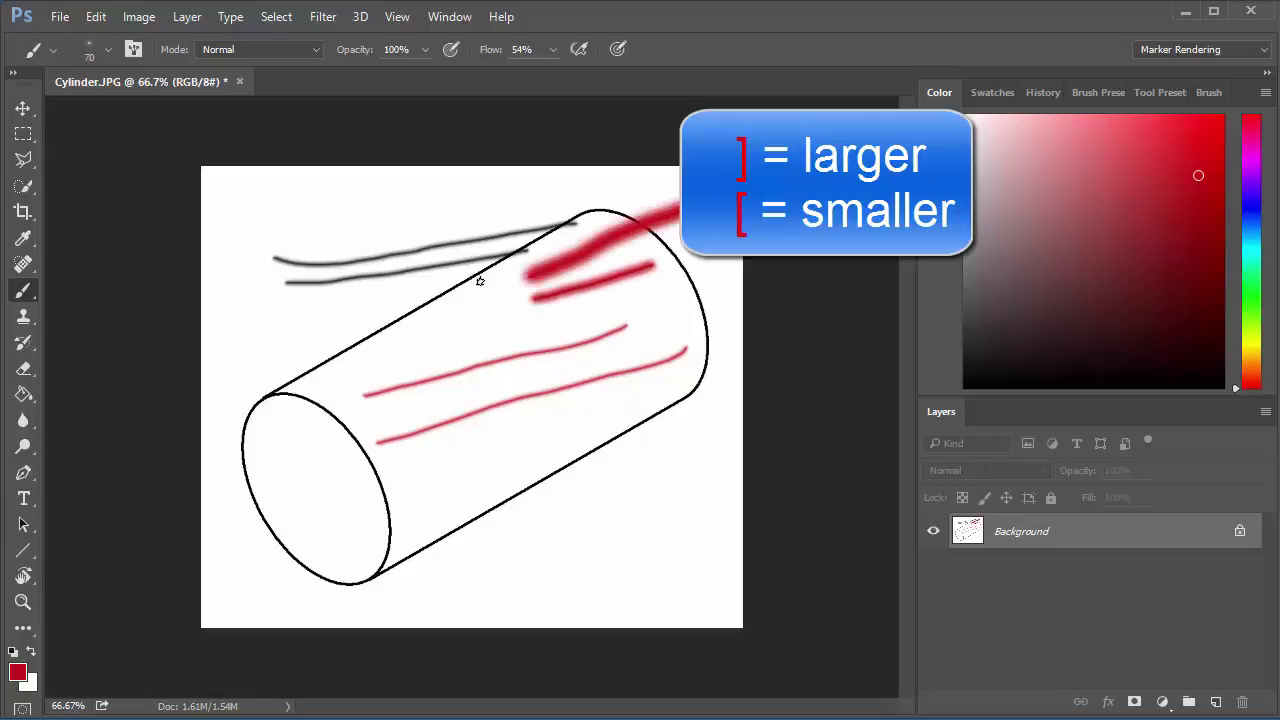
pyautogui.moveTo(422, 340); pyautogui.dragTo(607, 294)
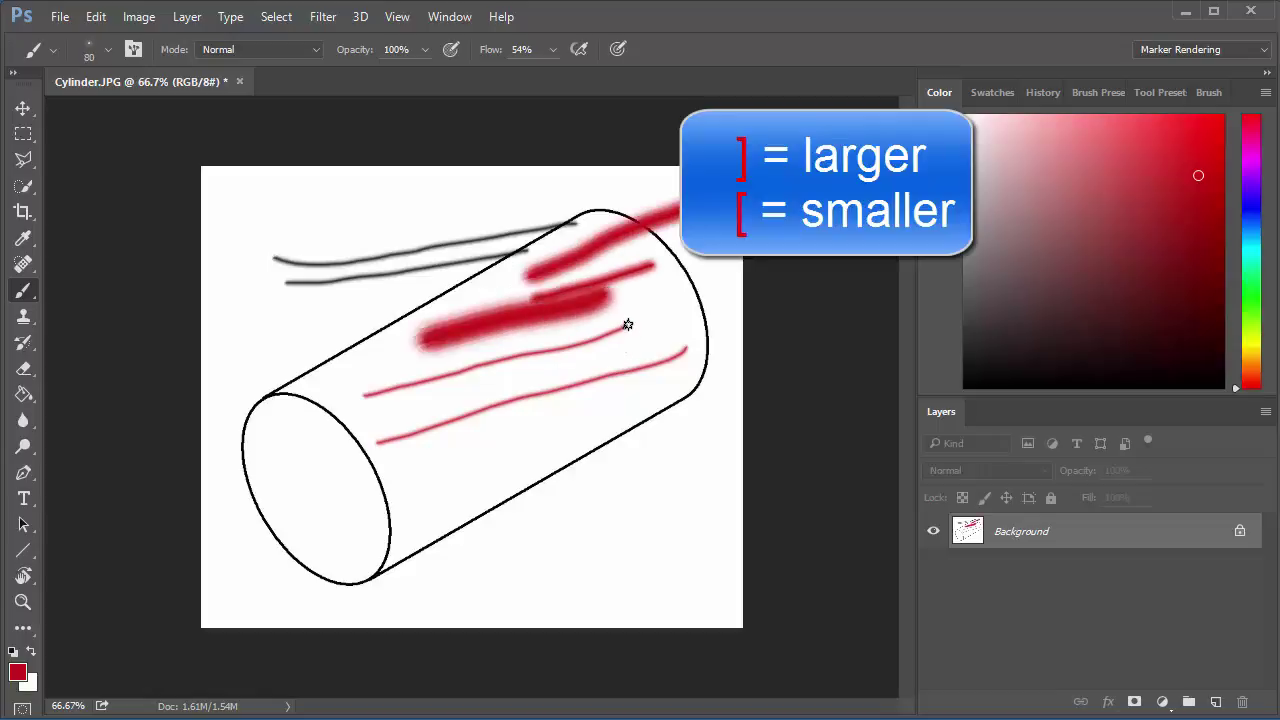
pyautogui.press('[')
pyautogui.moveTo(680, 298); pyautogui.dragTo(334, 408)
pyautogui.moveTo(645, 424); pyautogui.dragTo(326, 429)
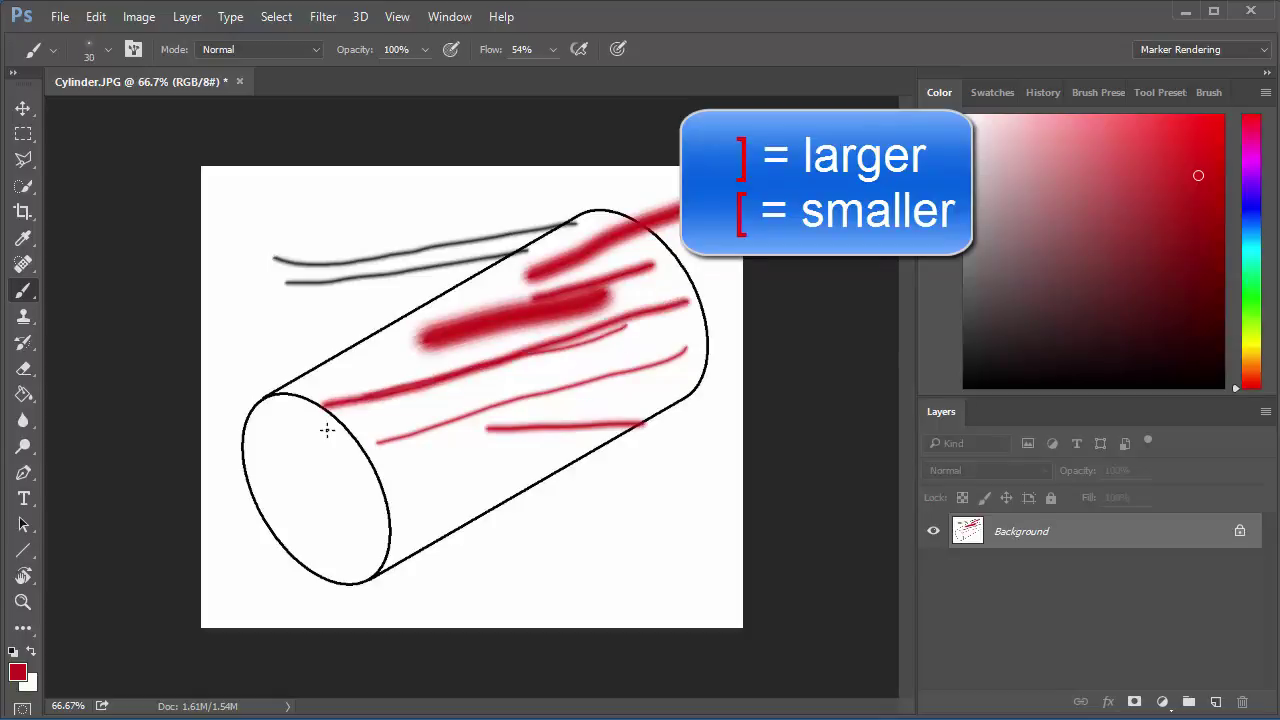
pyautogui.moveTo(640, 450); pyautogui.dragTo(272, 470)
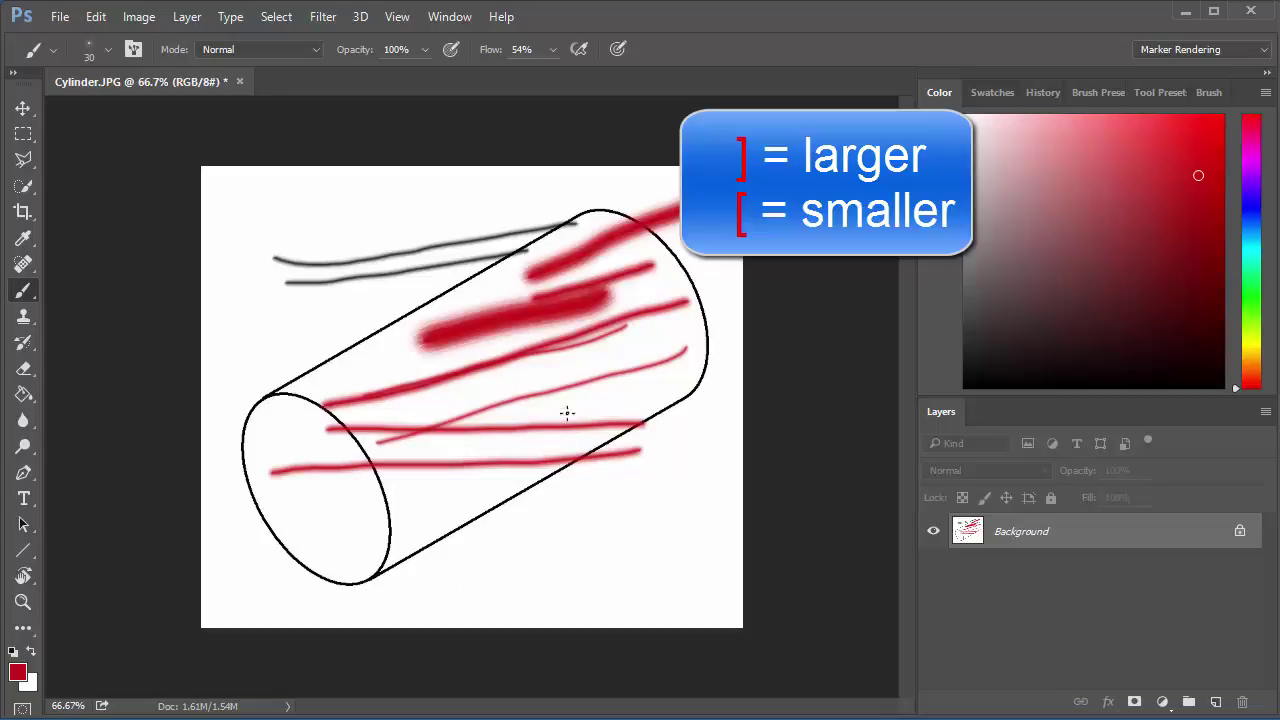
pyautogui.click(1040, 92)
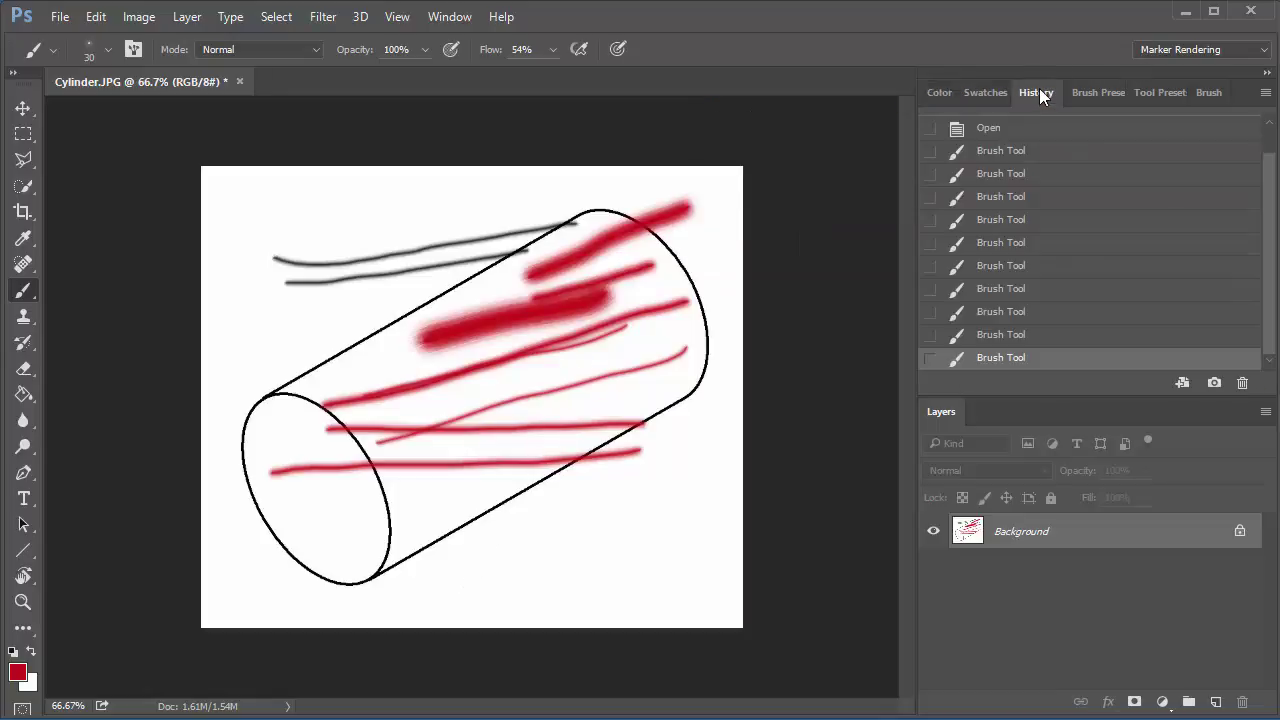
# Step: Step back through the Brush Tool history states to the Open snapshot
pyautogui.click(996, 335)
pyautogui.click(1012, 311)
pyautogui.click(1018, 289)
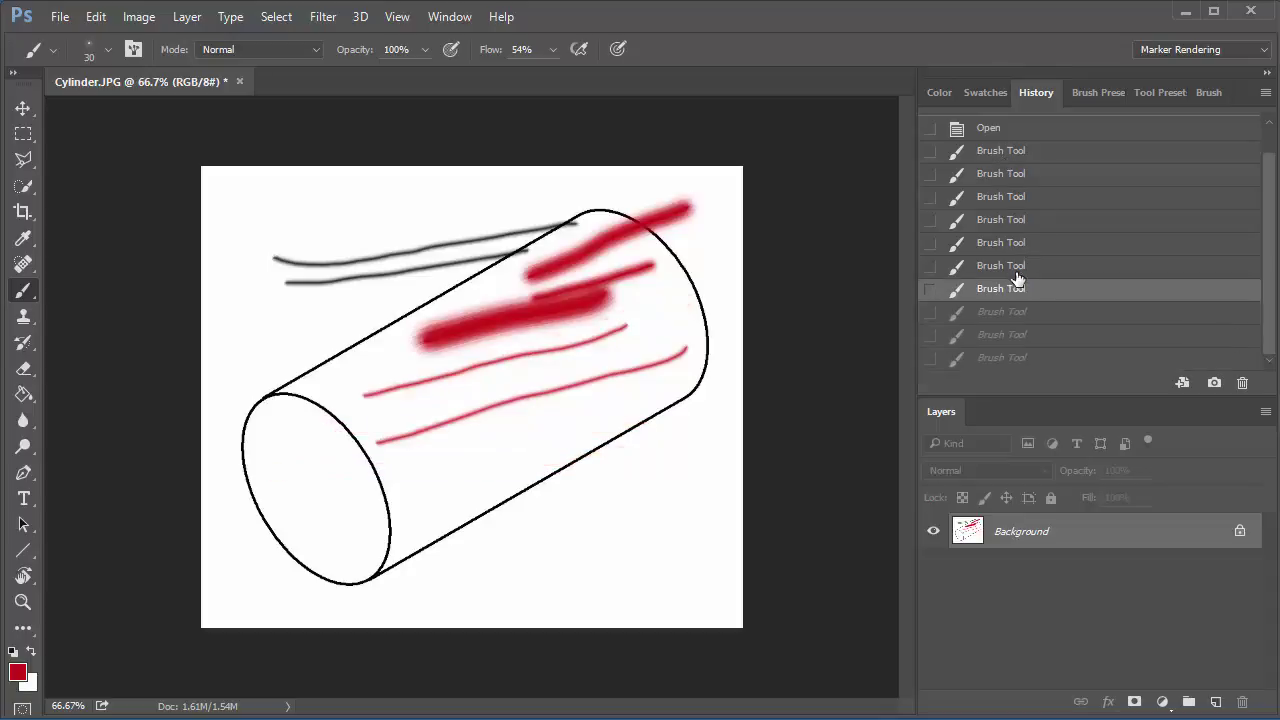
pyautogui.click(1018, 265)
pyautogui.click(1020, 244)
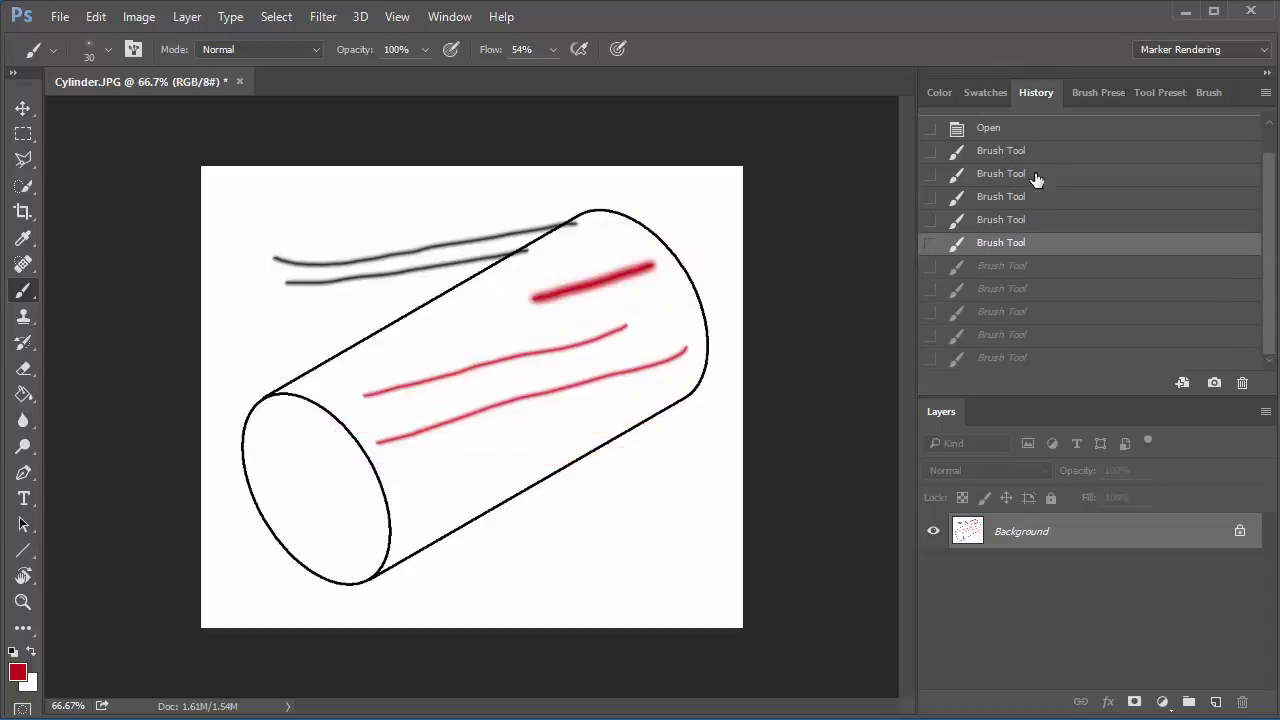
pyautogui.click(989, 129)
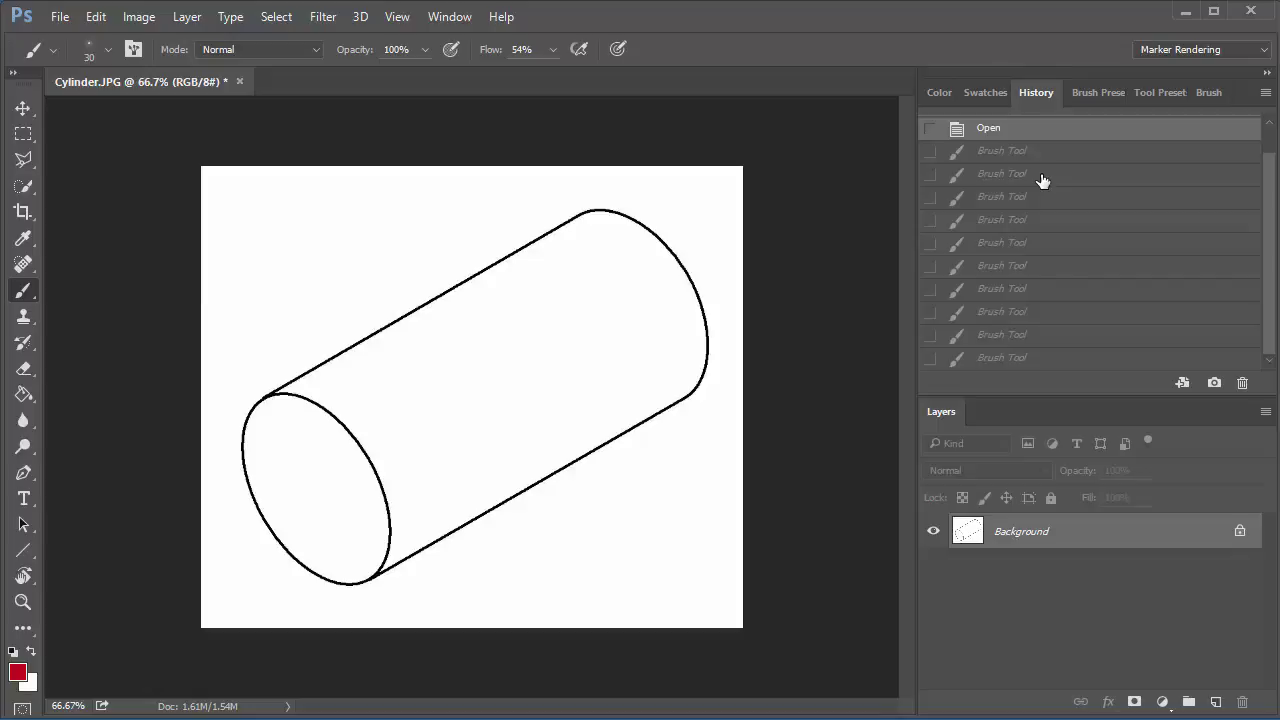
# Step: Choose the Copic Marker preset and paint three dark diagonal strokes along the cylinder
pyautogui.click(1095, 92)
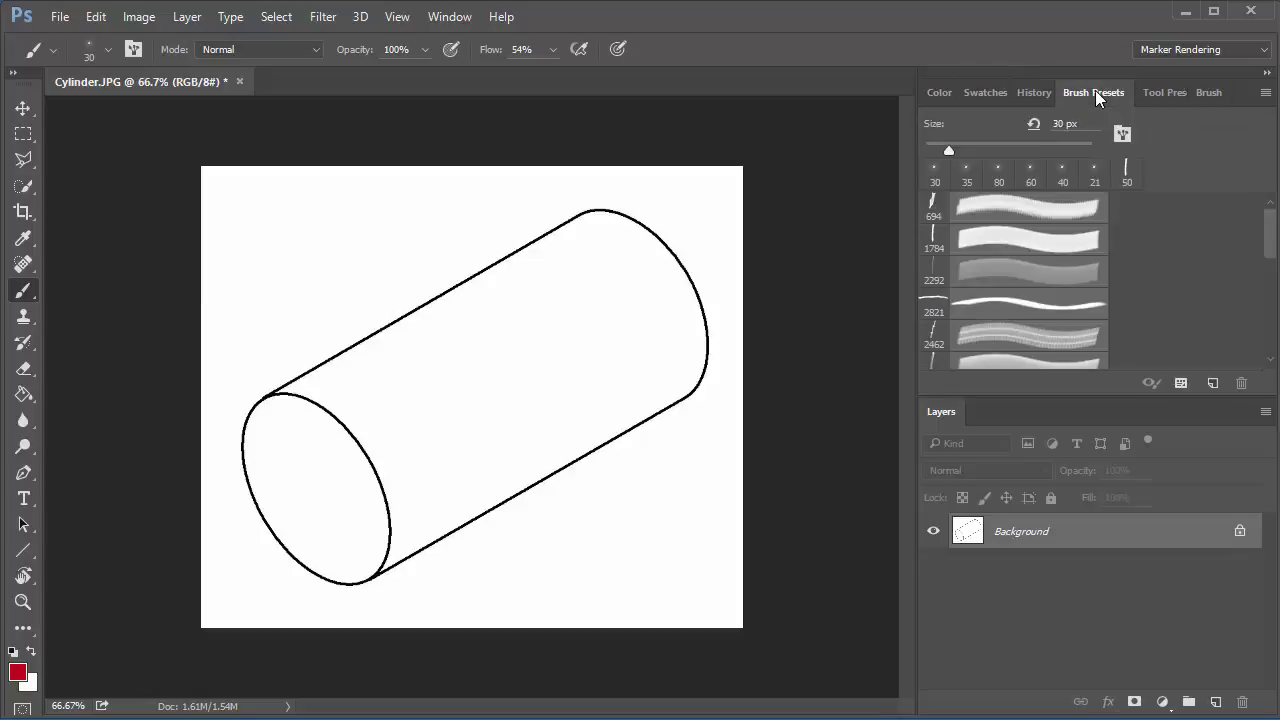
pyautogui.click(1167, 91)
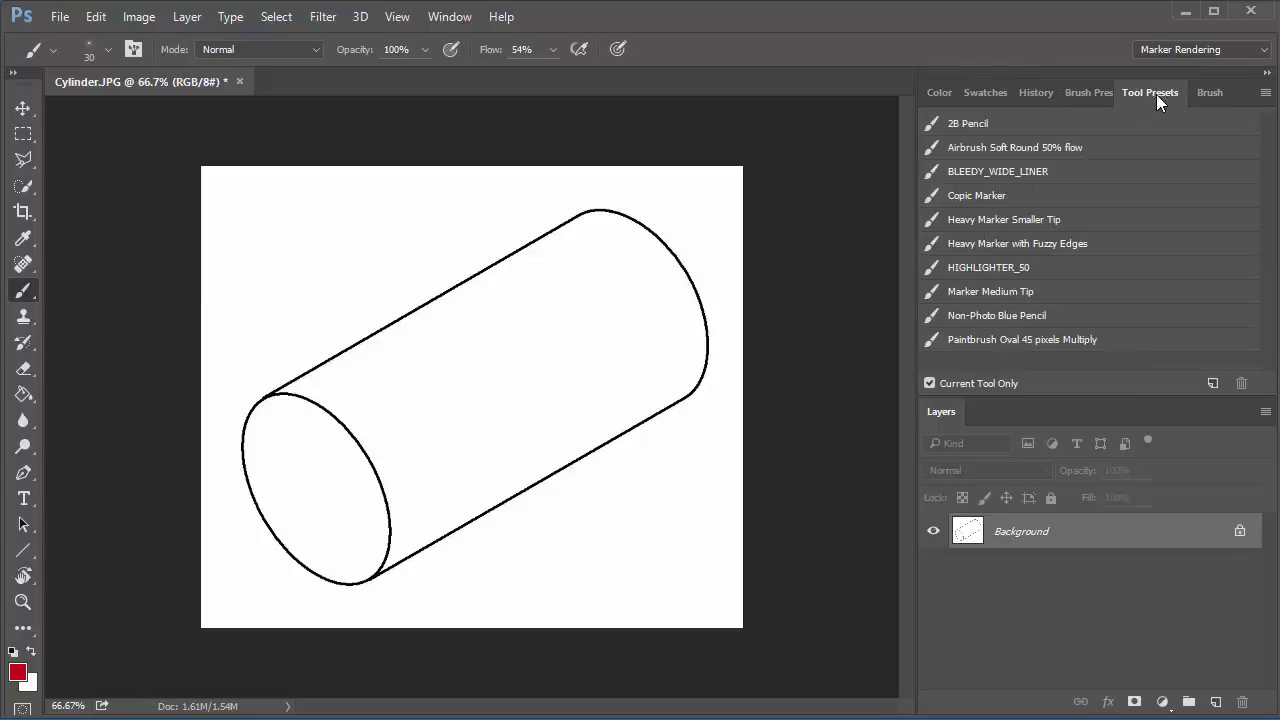
pyautogui.click(990, 196)
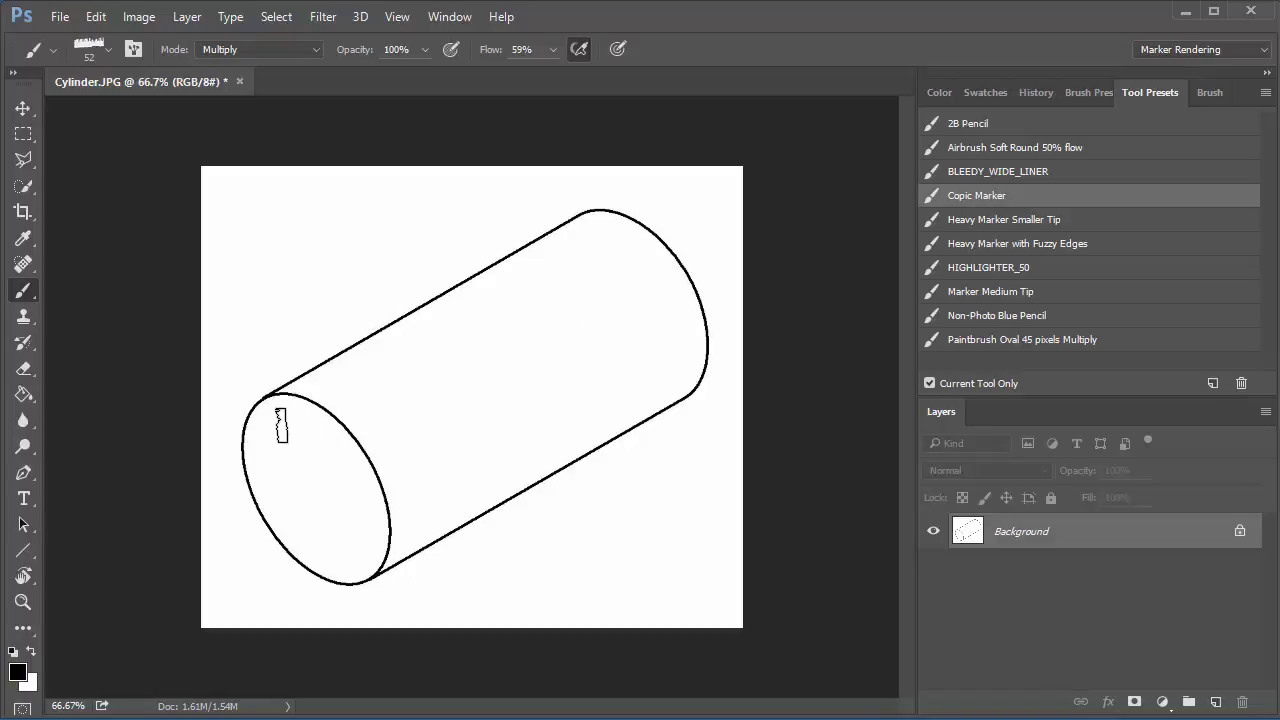
pyautogui.moveTo(262, 432)
pyautogui.mouseDown()
pyautogui.moveTo(298, 390)
pyautogui.moveTo(636, 237)
pyautogui.moveTo(650, 212)
pyautogui.mouseUp()
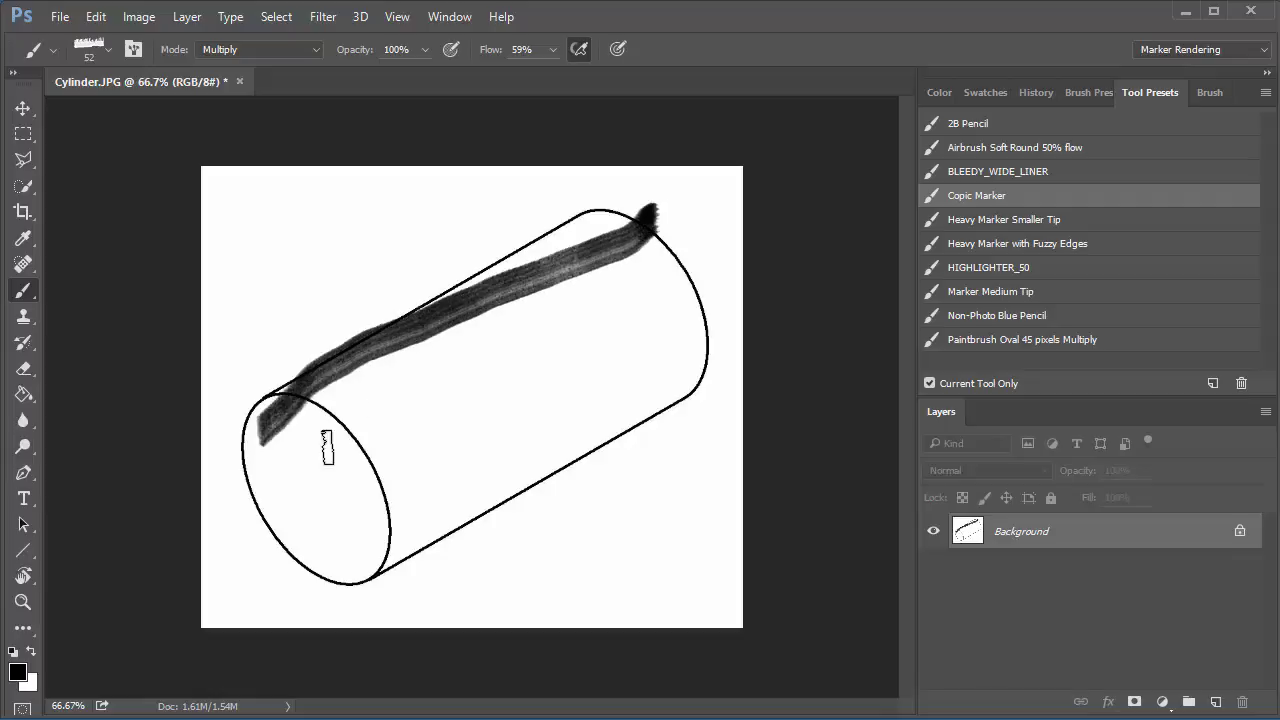
pyautogui.moveTo(300, 478)
pyautogui.mouseDown()
pyautogui.moveTo(458, 330)
pyautogui.moveTo(648, 212)
pyautogui.mouseUp()
pyautogui.moveTo(306, 512); pyautogui.dragTo(674, 246)
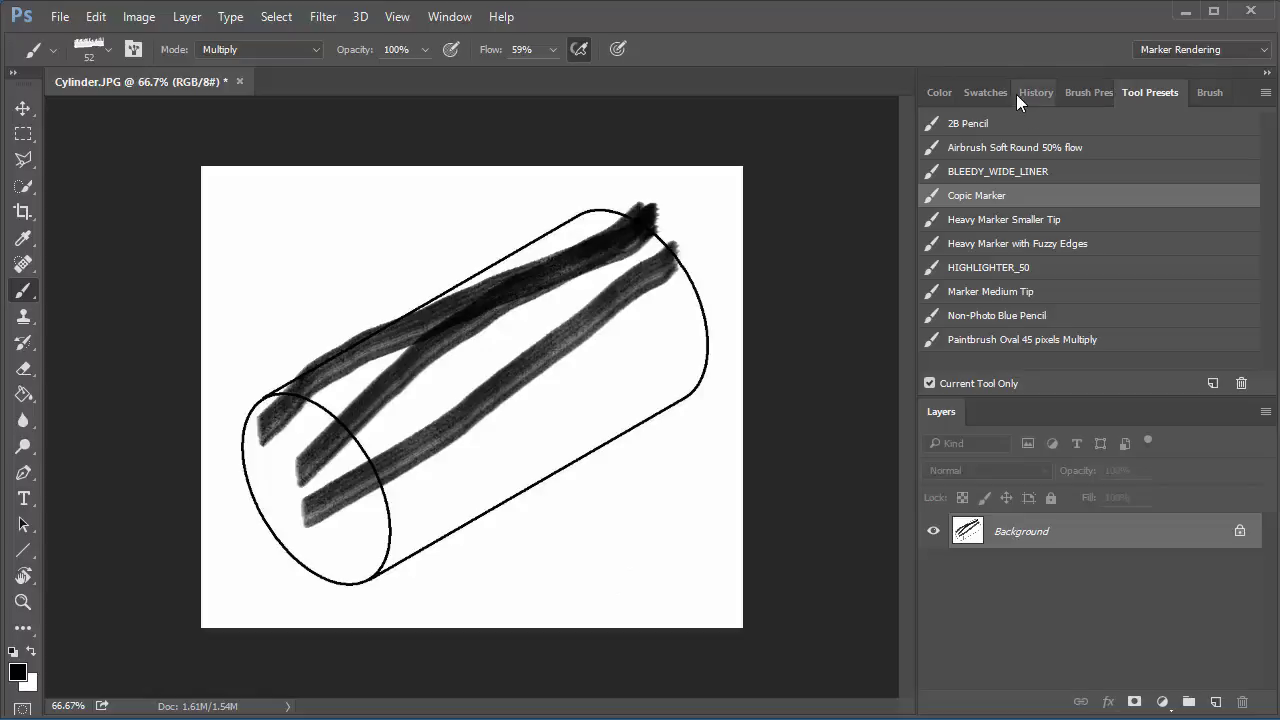
# Step: Pick the magenta swatch and paint a stroke along the cylinder's lower side
pyautogui.click(988, 91)
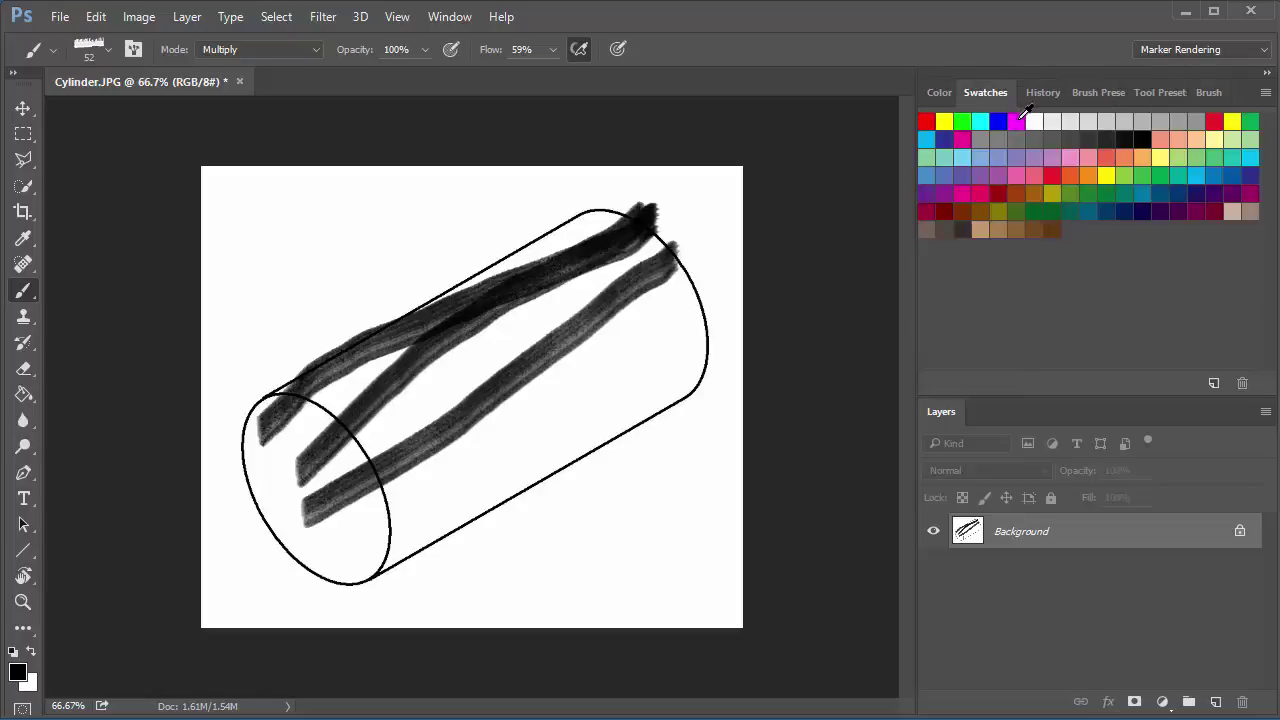
pyautogui.click(1016, 121)
pyautogui.moveTo(385, 520); pyautogui.dragTo(712, 282)
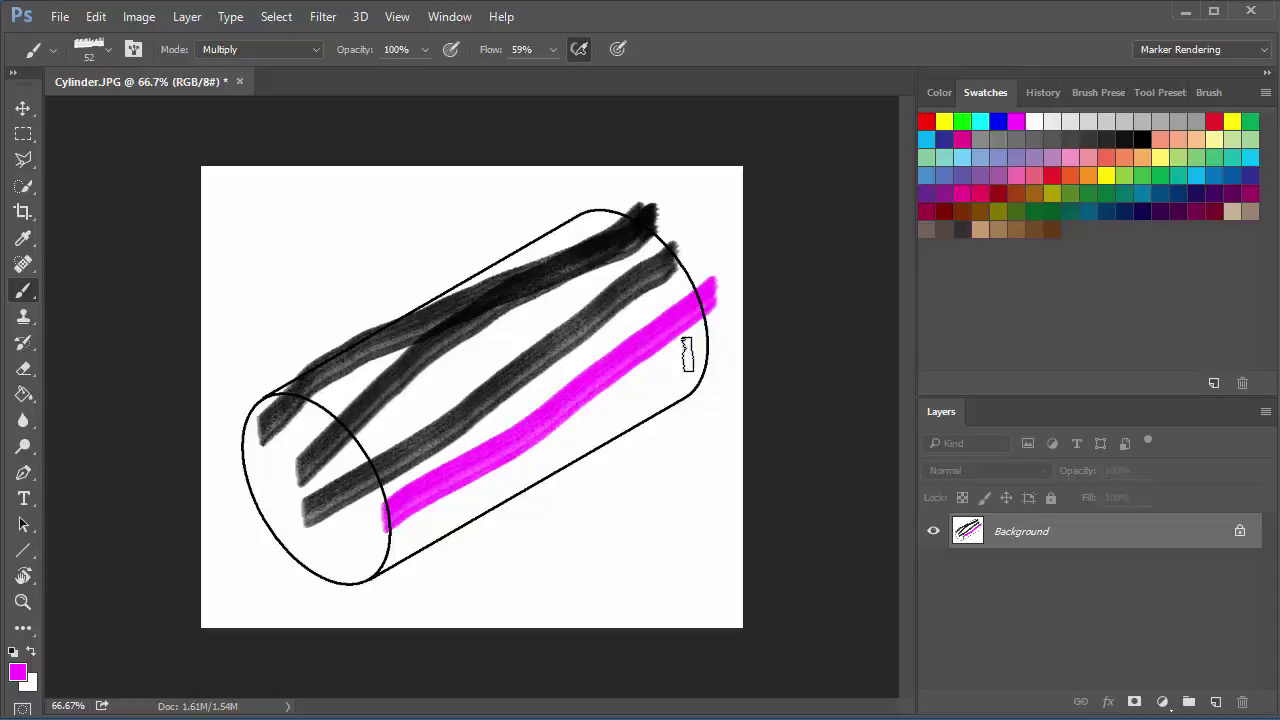
pyautogui.click(24, 110)
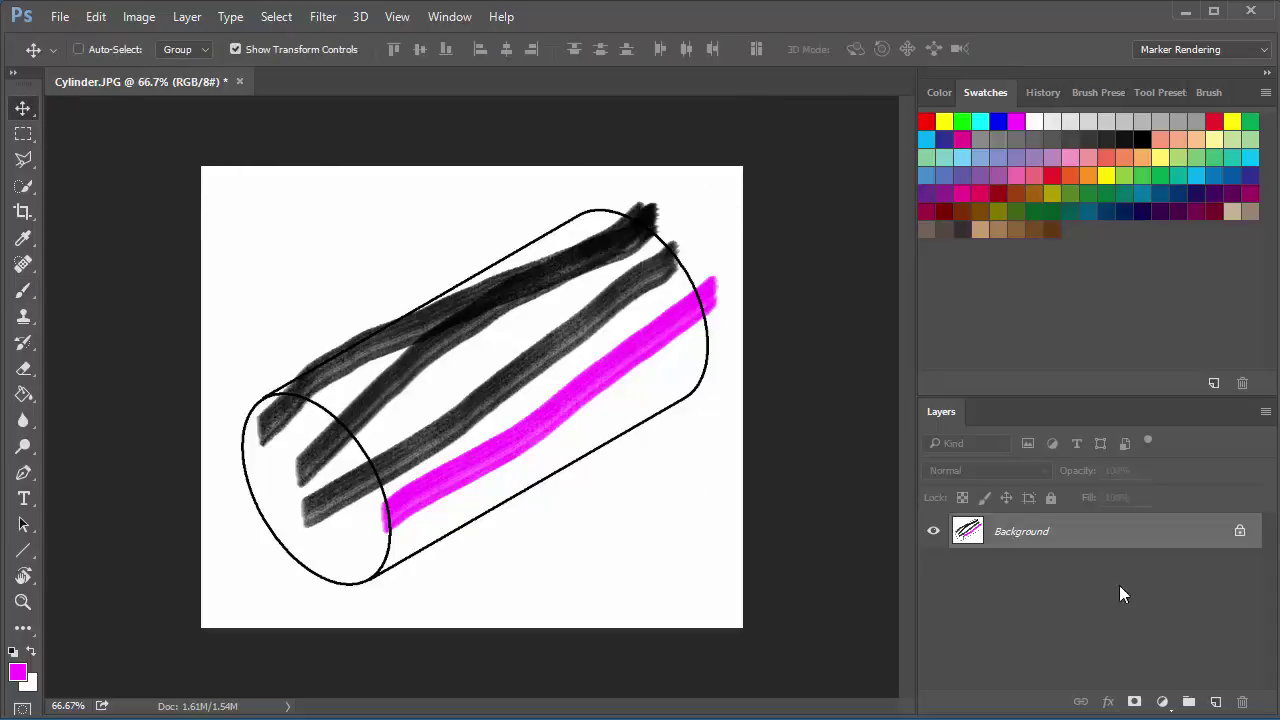
# Step: Revert to the Open history state and switch to the Quick Selection tool
pyautogui.click(1040, 90)
pyautogui.click(975, 160)
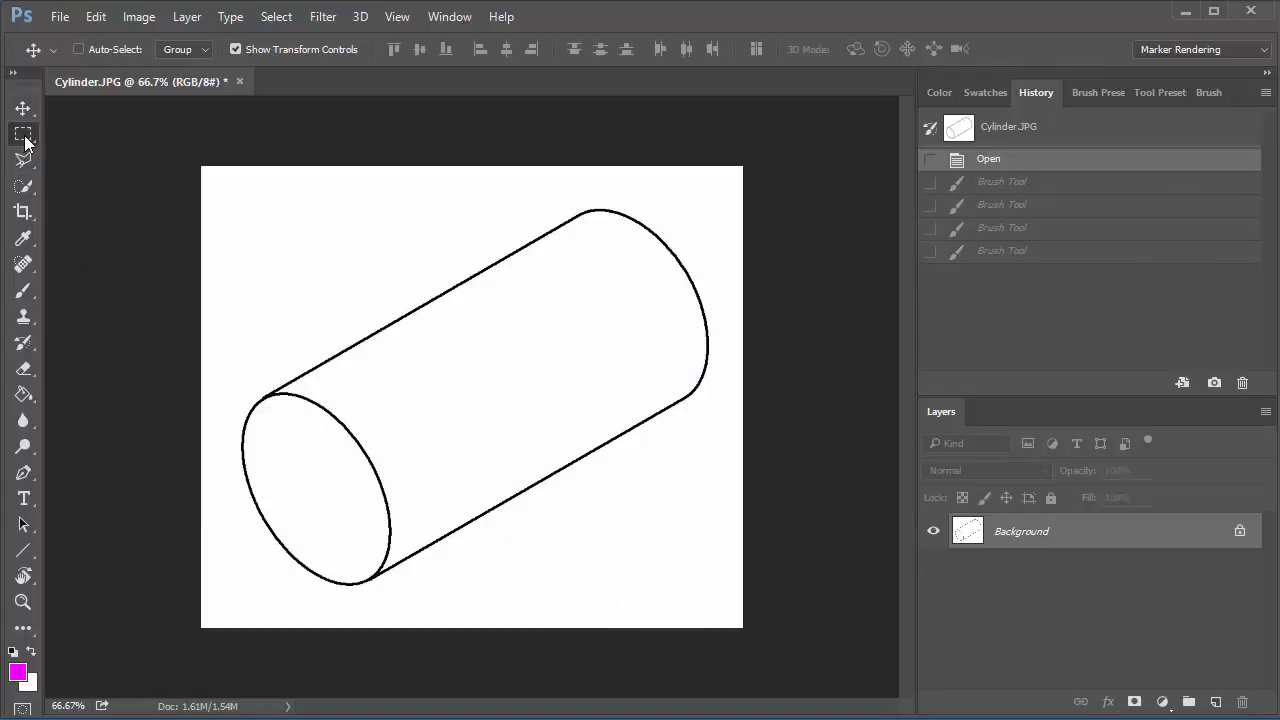
pyautogui.moveTo(22, 133)
pyautogui.mouseDown()
pyautogui.moveTo(23, 186)
pyautogui.moveTo(100, 186)
pyautogui.mouseUp()
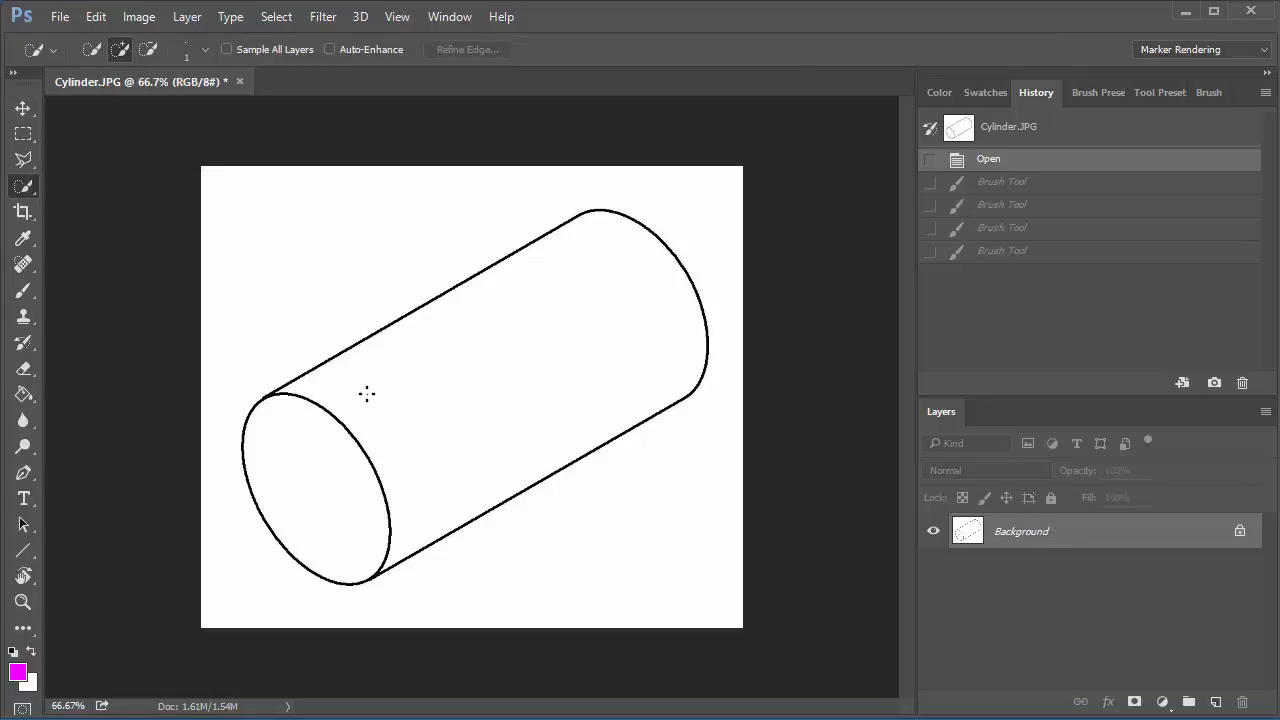
# Step: Quick-select the cylinder body, zoom into its left edge, and add the missed gap
pyautogui.moveTo(452, 347); pyautogui.dragTo(474, 343)
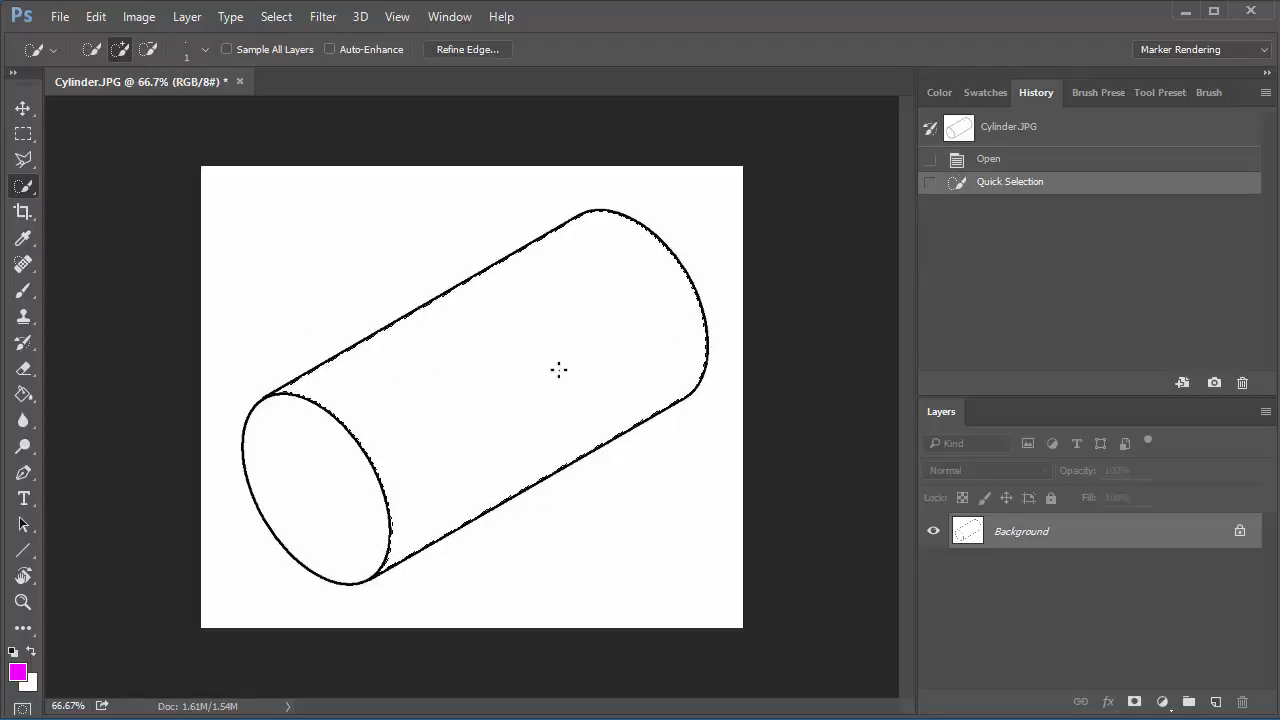
pyautogui.click(23, 601)
pyautogui.moveTo(271, 401); pyautogui.dragTo(340, 370)
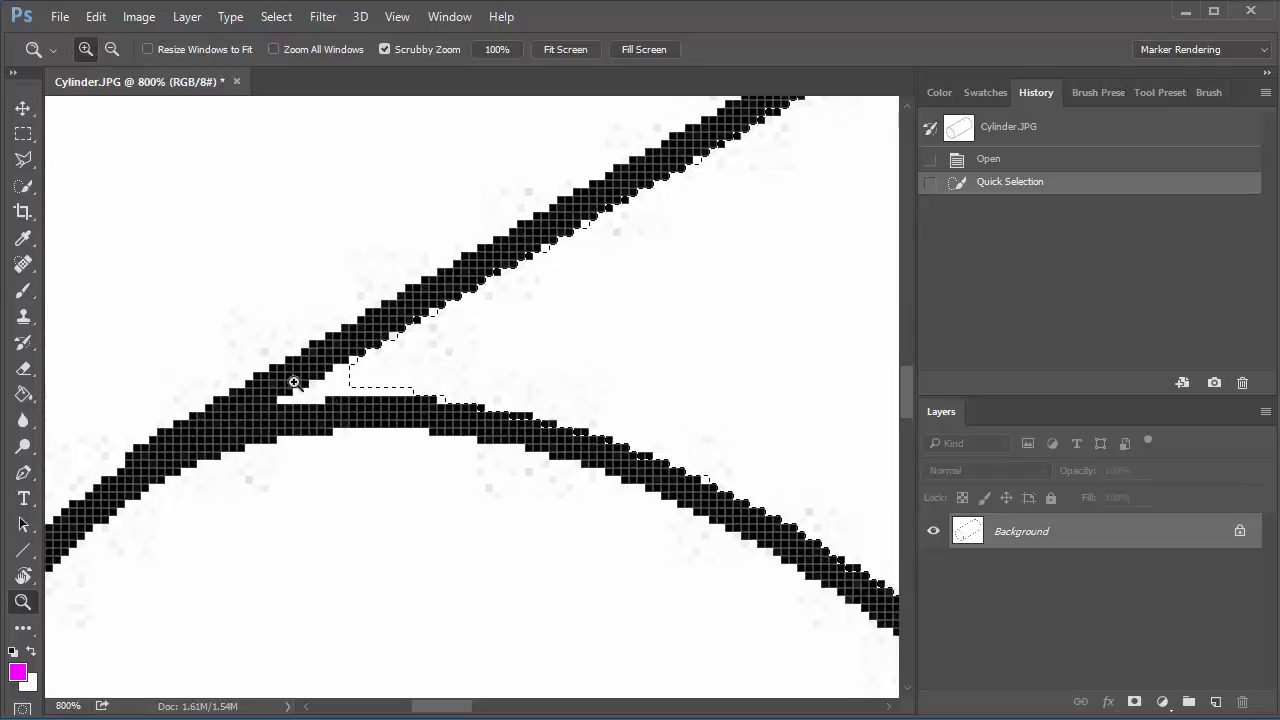
pyautogui.click(23, 186)
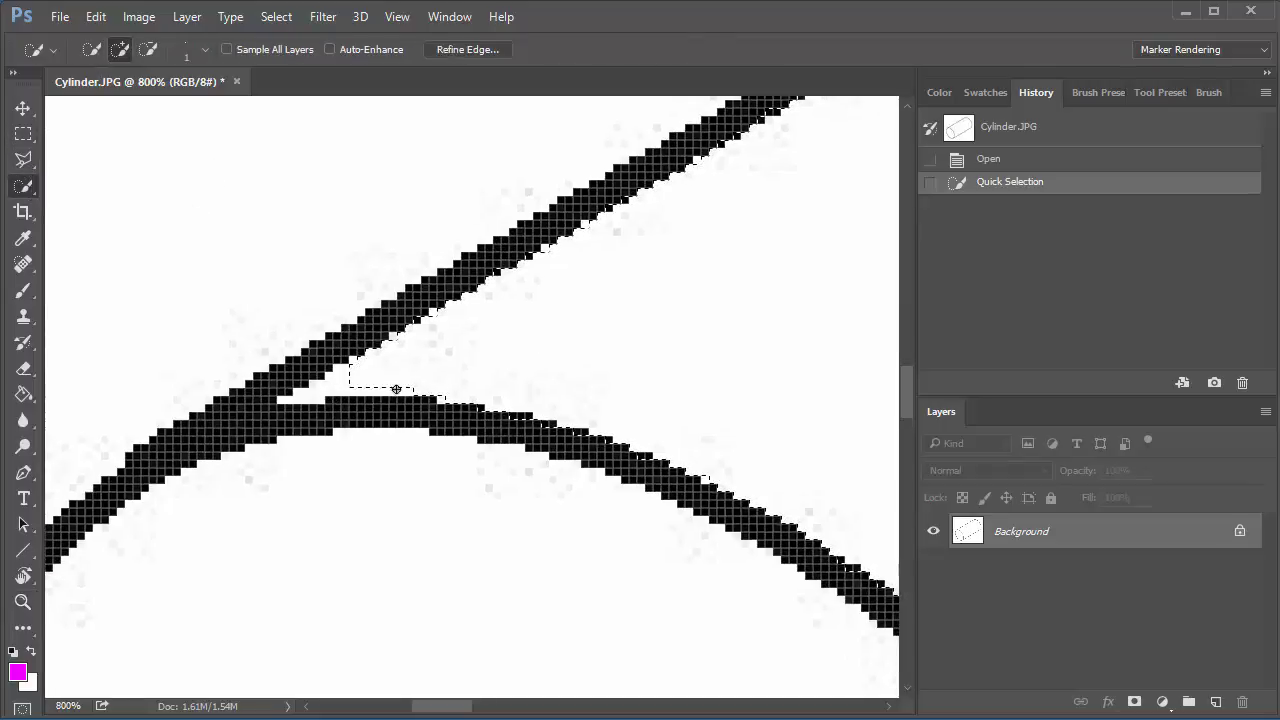
pyautogui.click(287, 396)
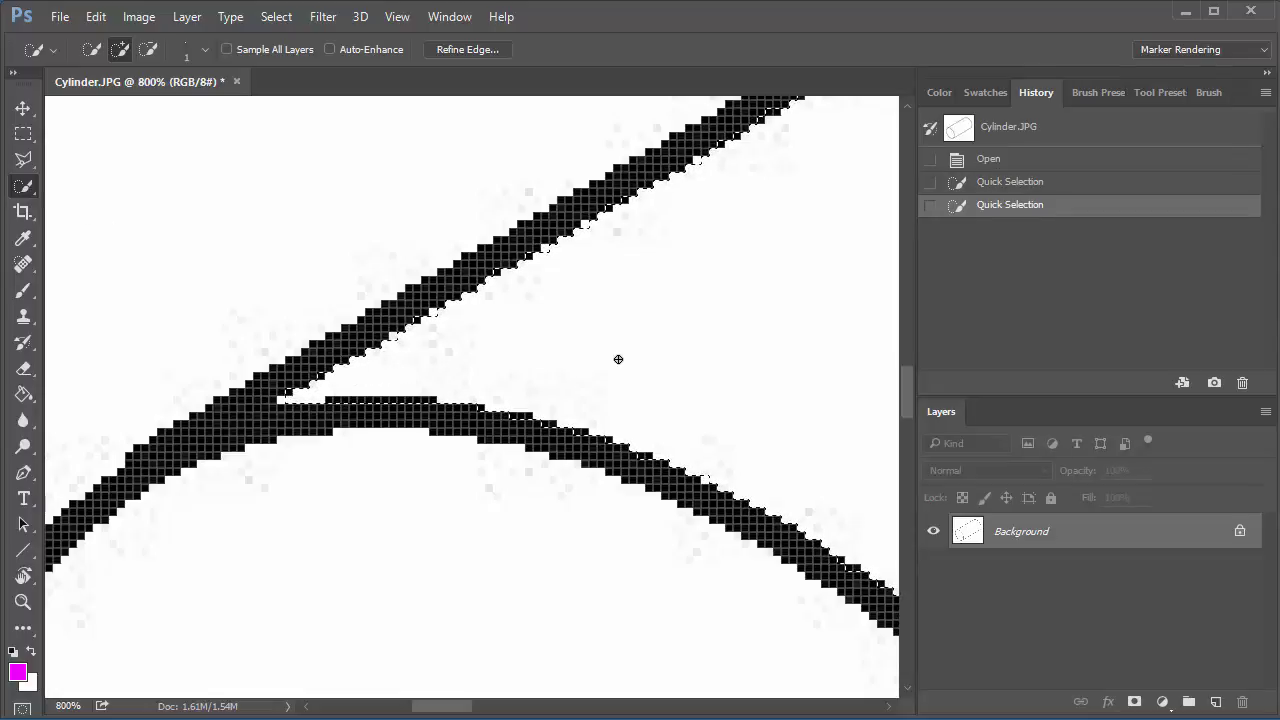
# Step: Return to 100% view, add a new layer masked to the selection, and name it Body
pyautogui.doubleClick(25, 602)
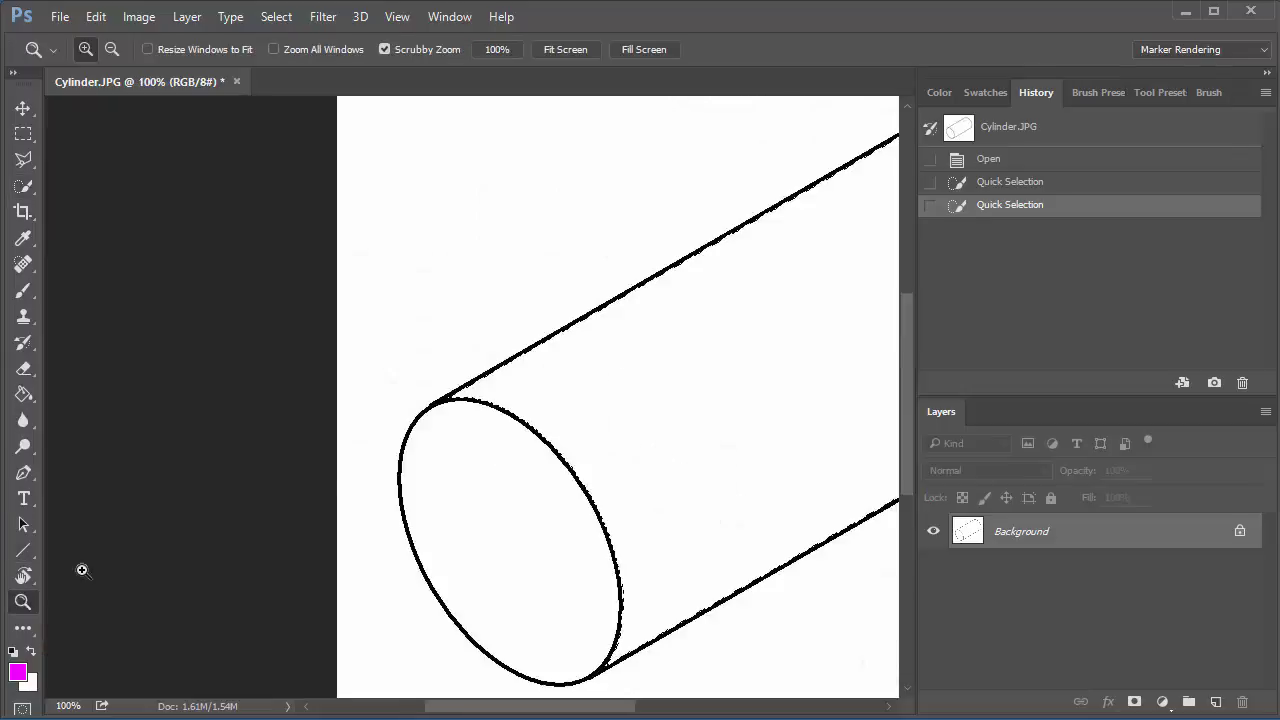
pyautogui.moveTo(635, 209); pyautogui.dragTo(371, 191)
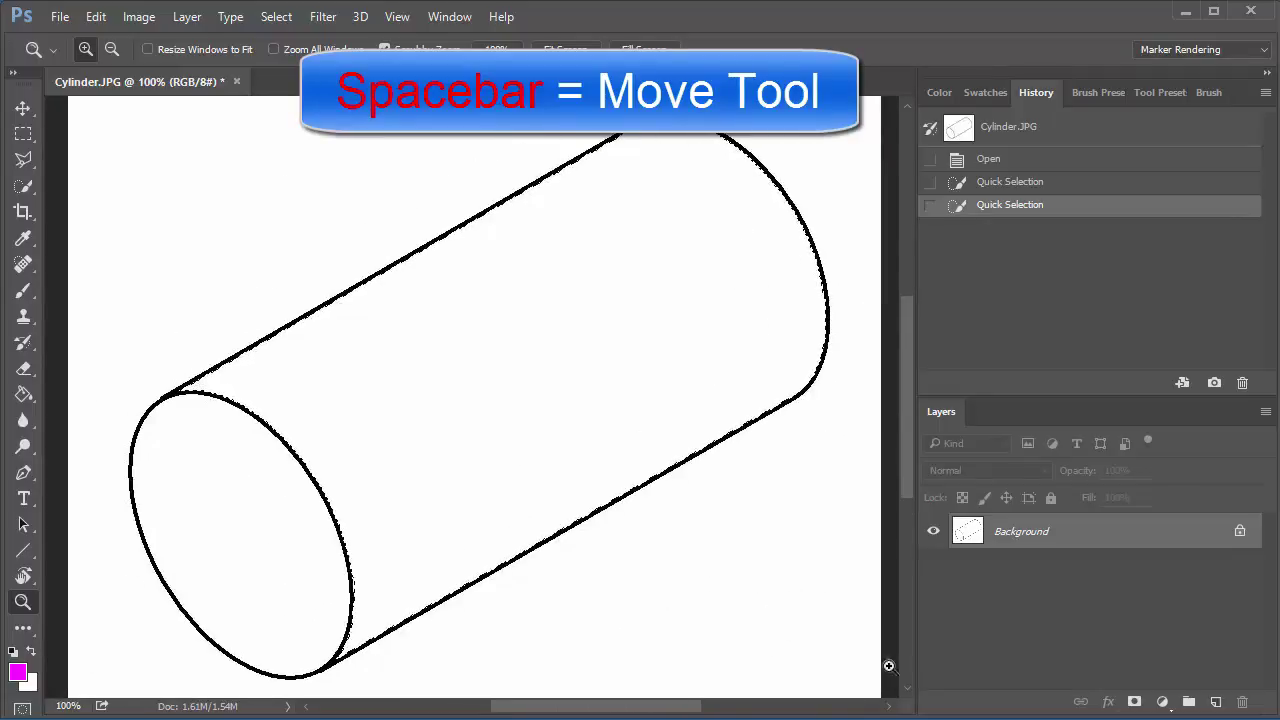
pyautogui.click(1216, 703)
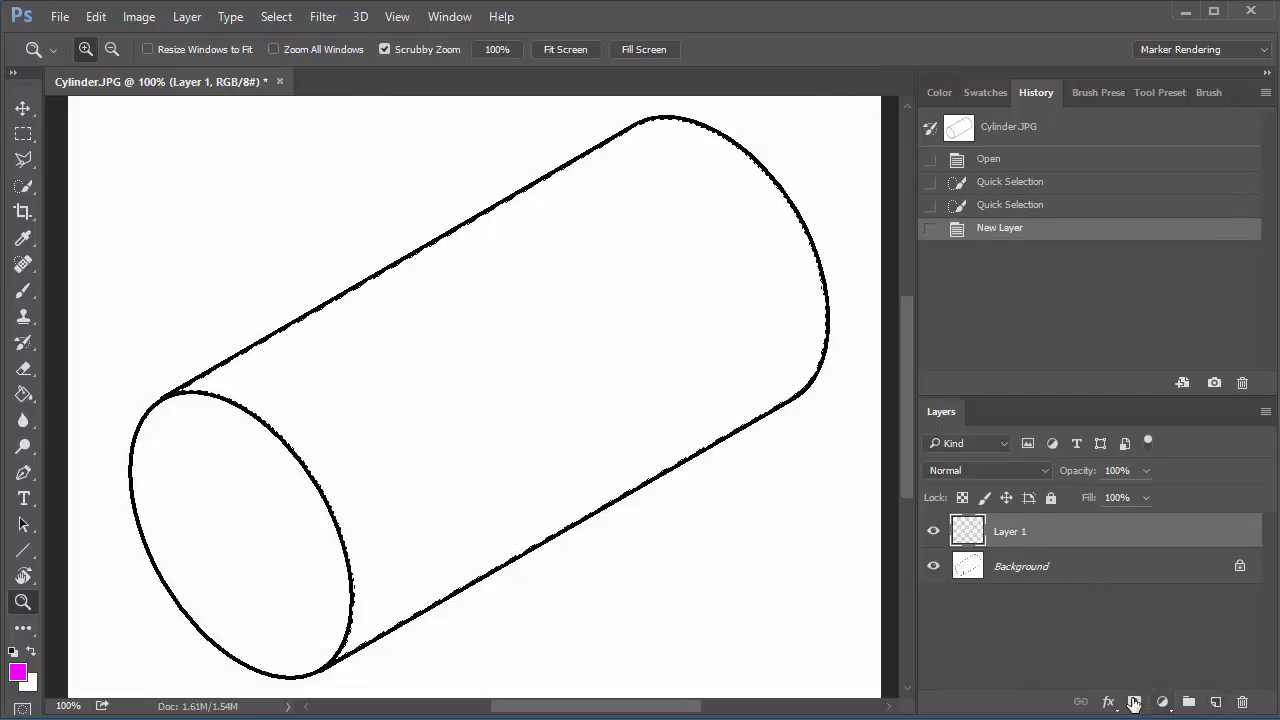
pyautogui.click(1134, 702)
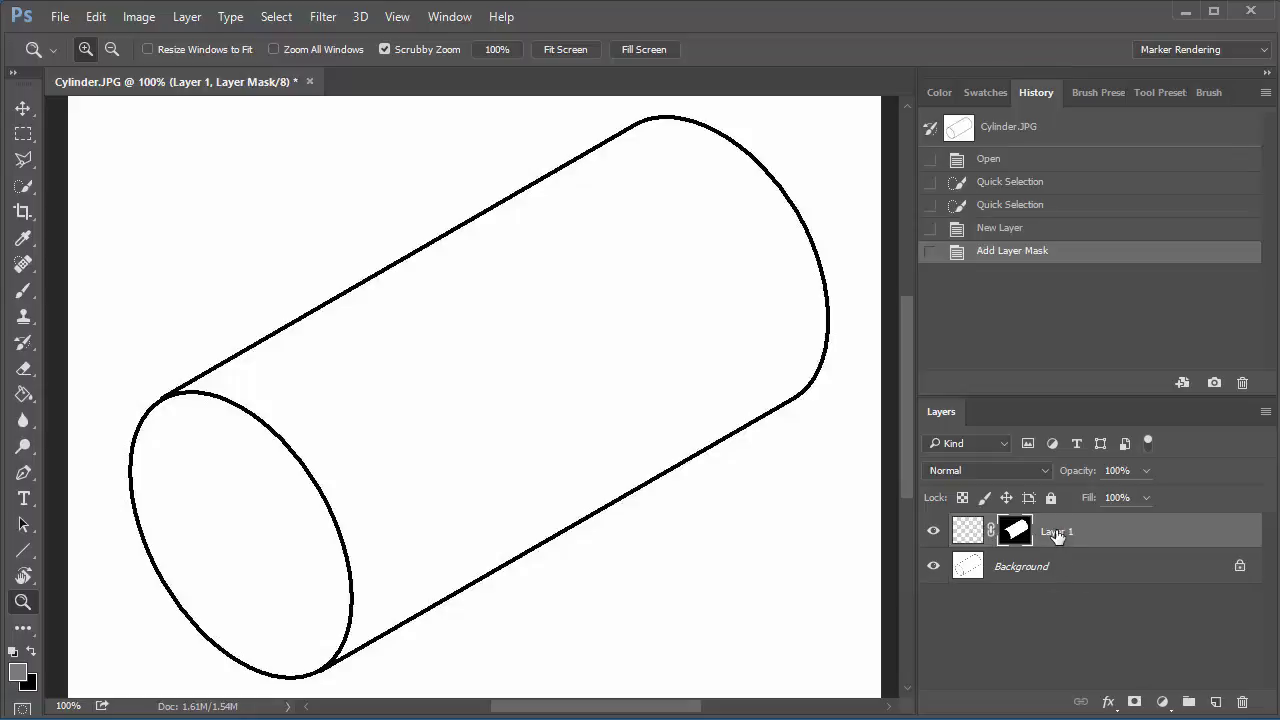
pyautogui.doubleClick(1057, 533)
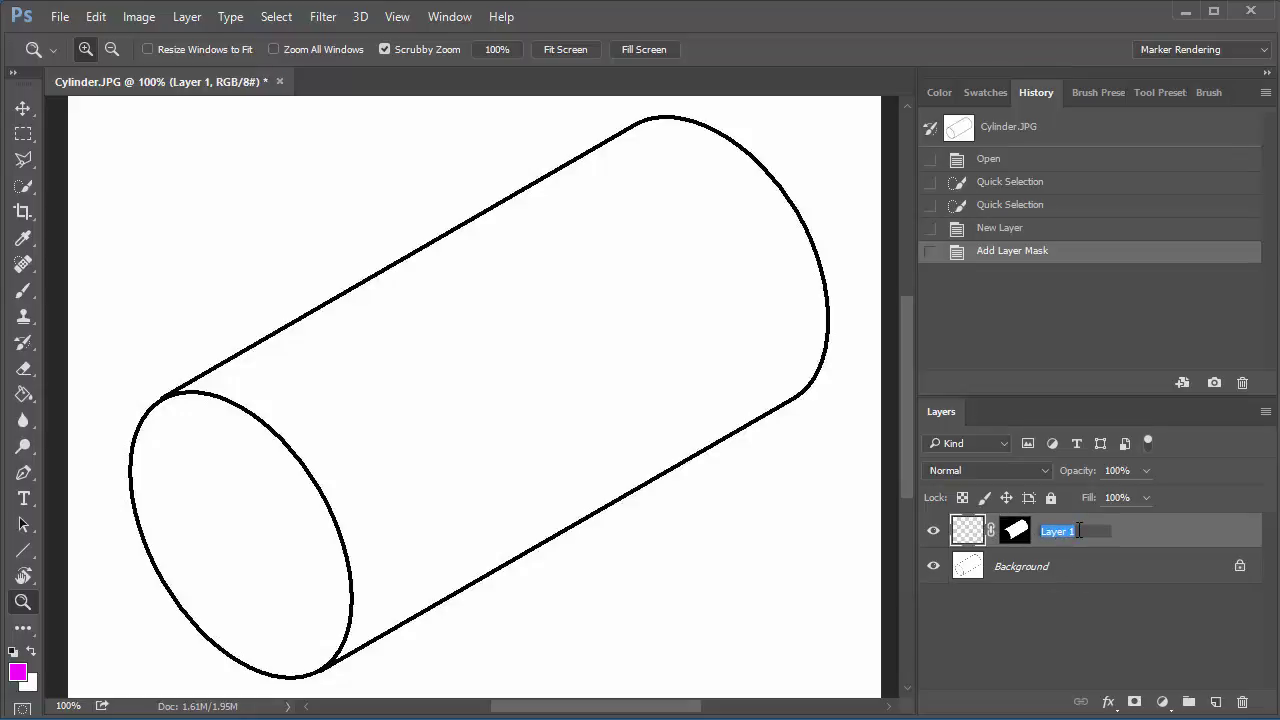
pyautogui.write('Body')
pyautogui.click(1052, 571)
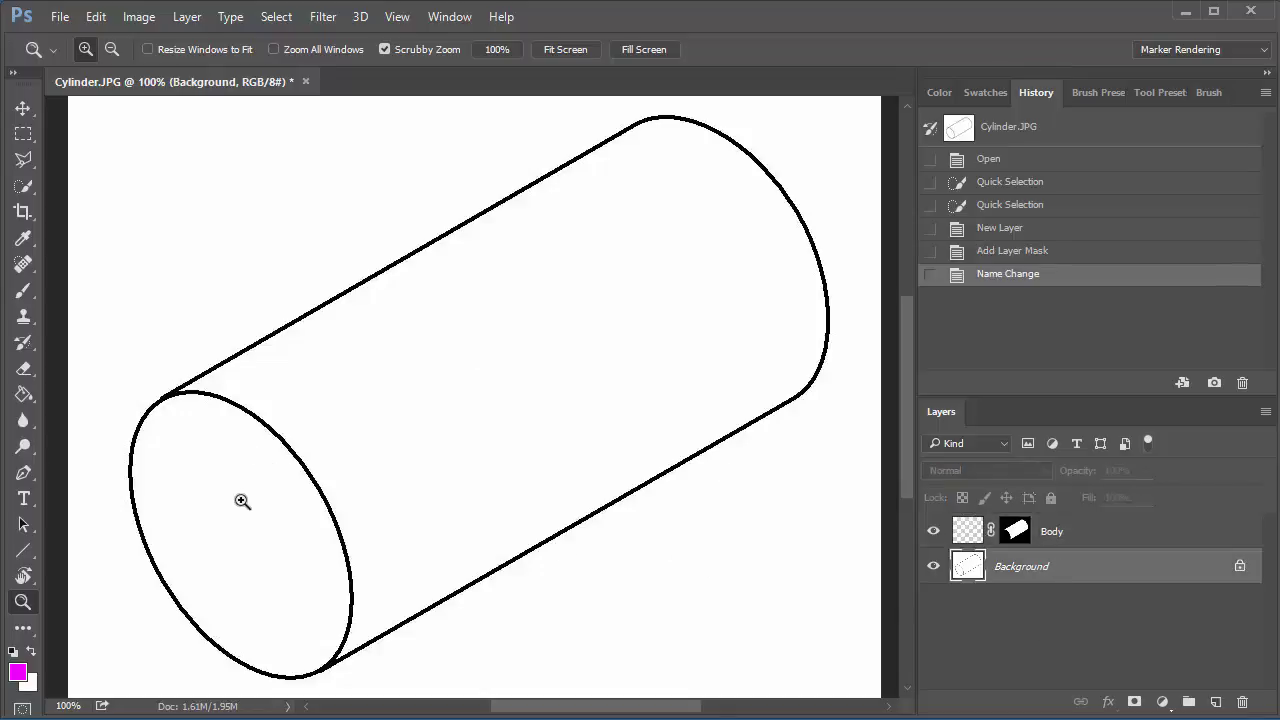
# Step: Quick-select the cylinder's elliptical end face and add a new layer masked to that selection
pyautogui.click(24, 186)
pyautogui.click(222, 498)
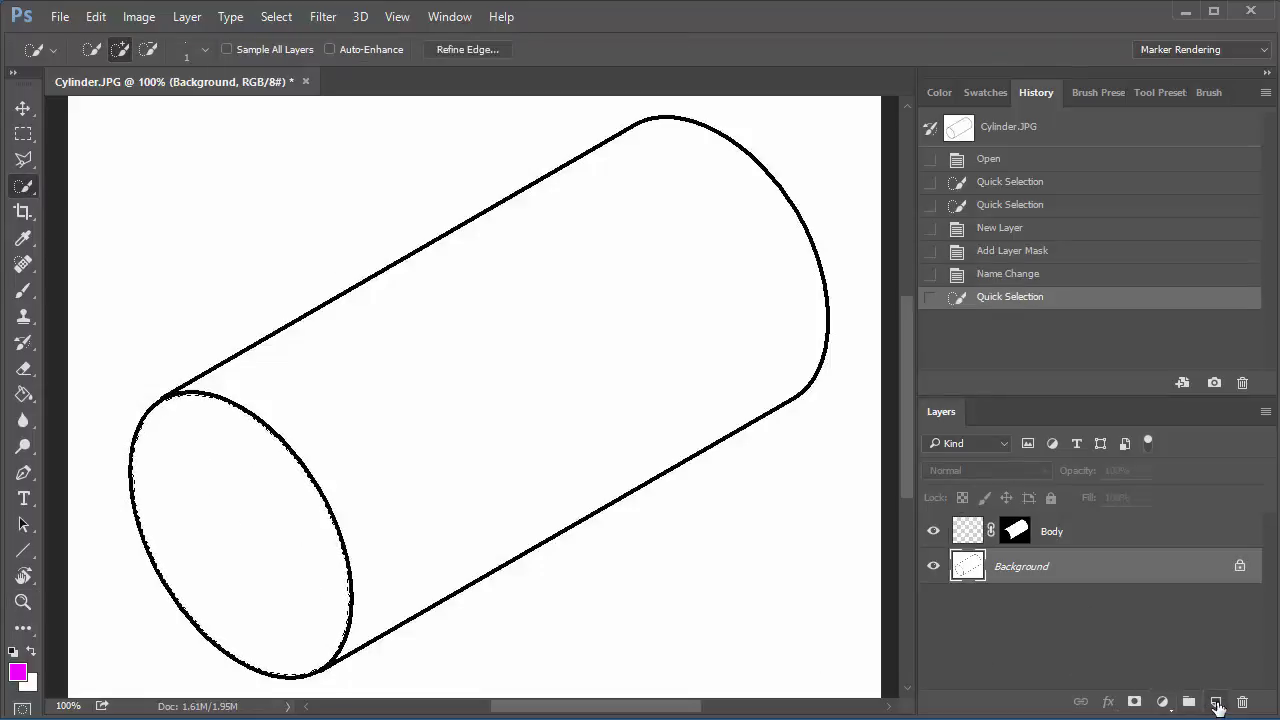
pyautogui.click(1214, 703)
pyautogui.click(1133, 703)
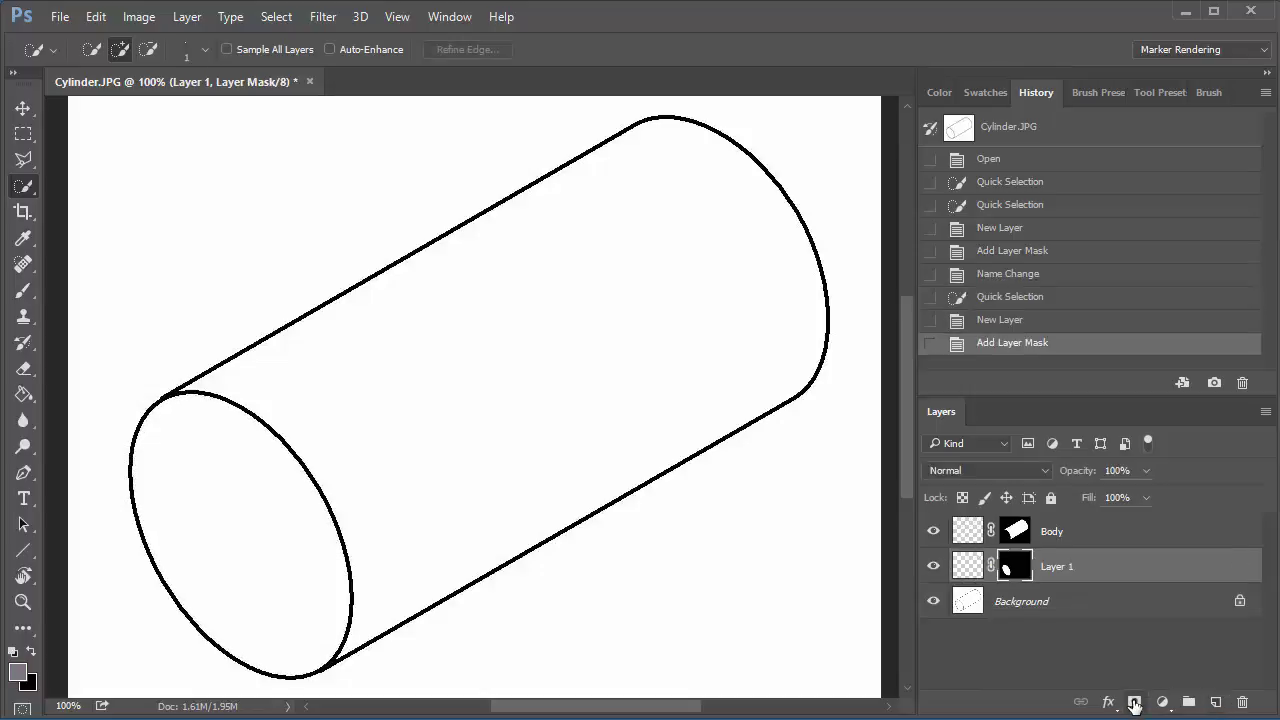
# Step: Rename the new masked layer to 'End' and make the Body layer active
pyautogui.doubleClick(1058, 567)
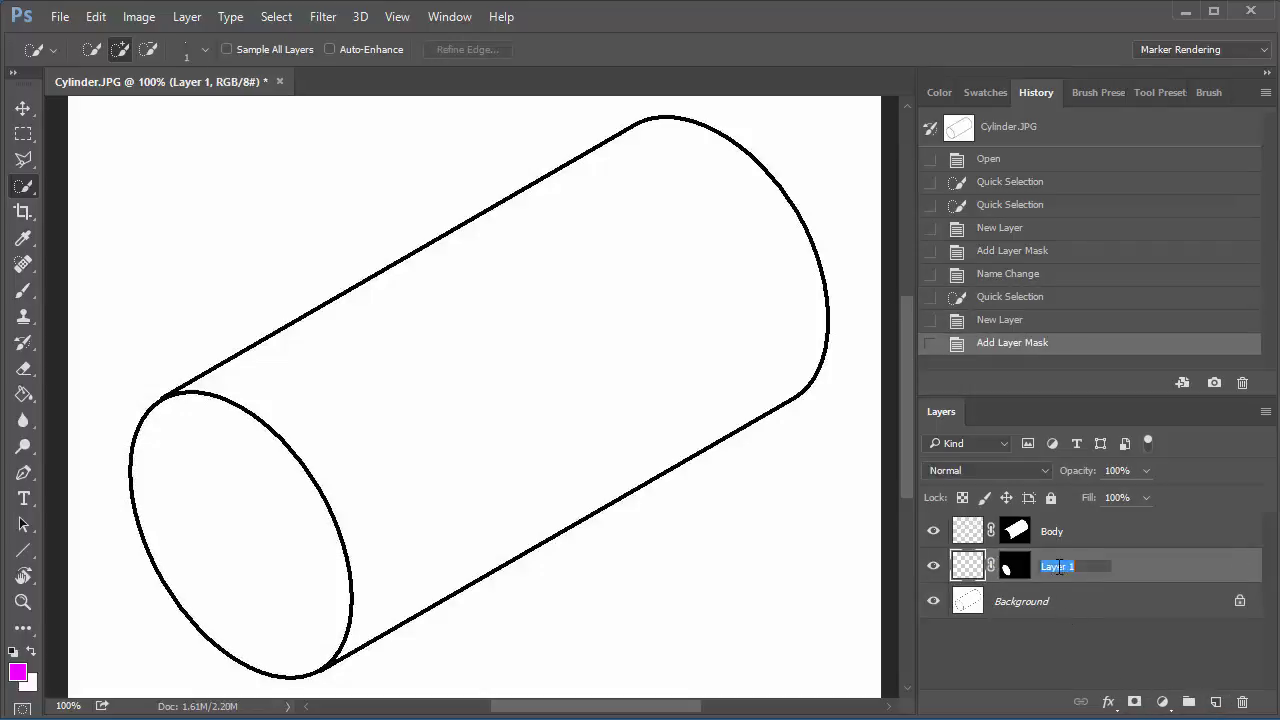
pyautogui.write('T')
pyautogui.click(1100, 541)
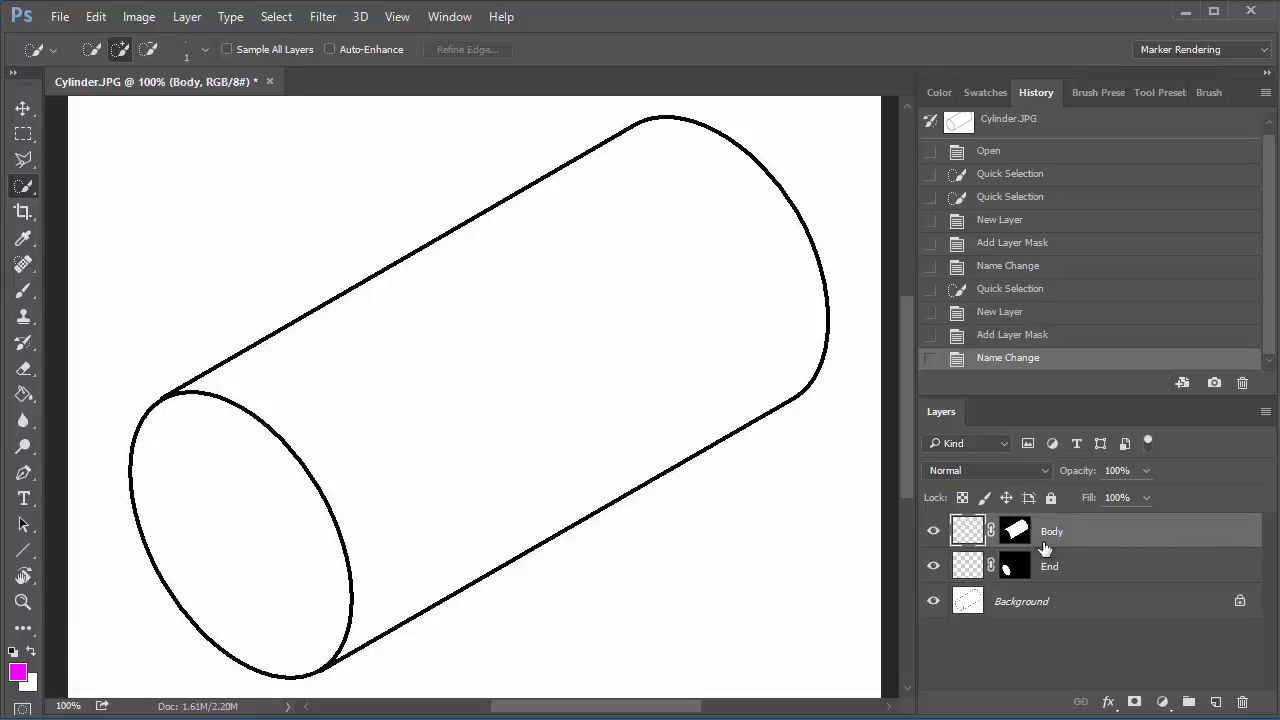